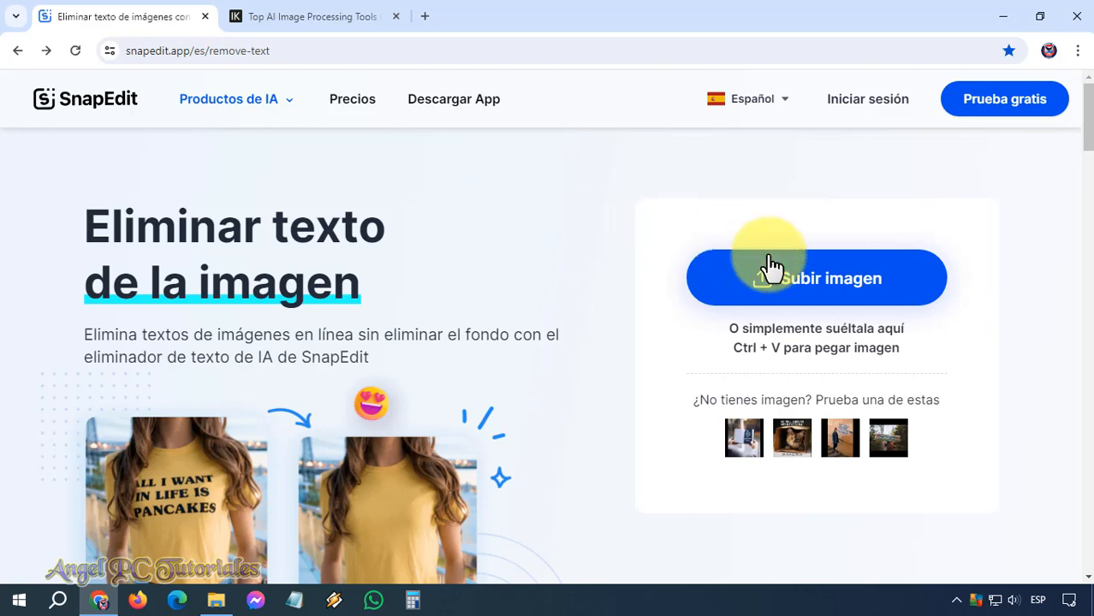
pyautogui.click(809, 289)
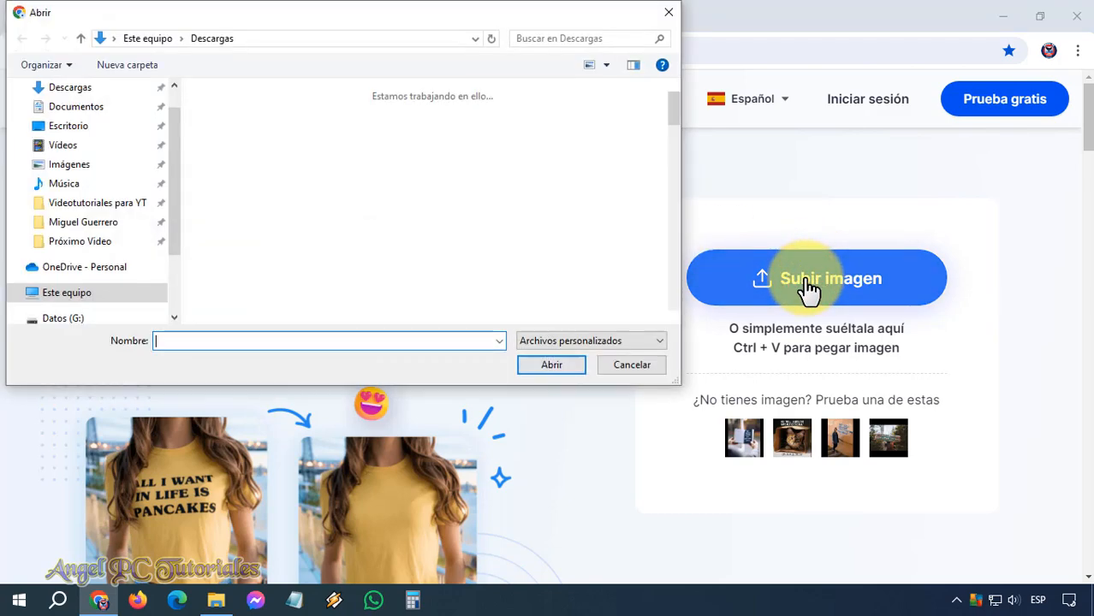
pyautogui.click(98, 164)
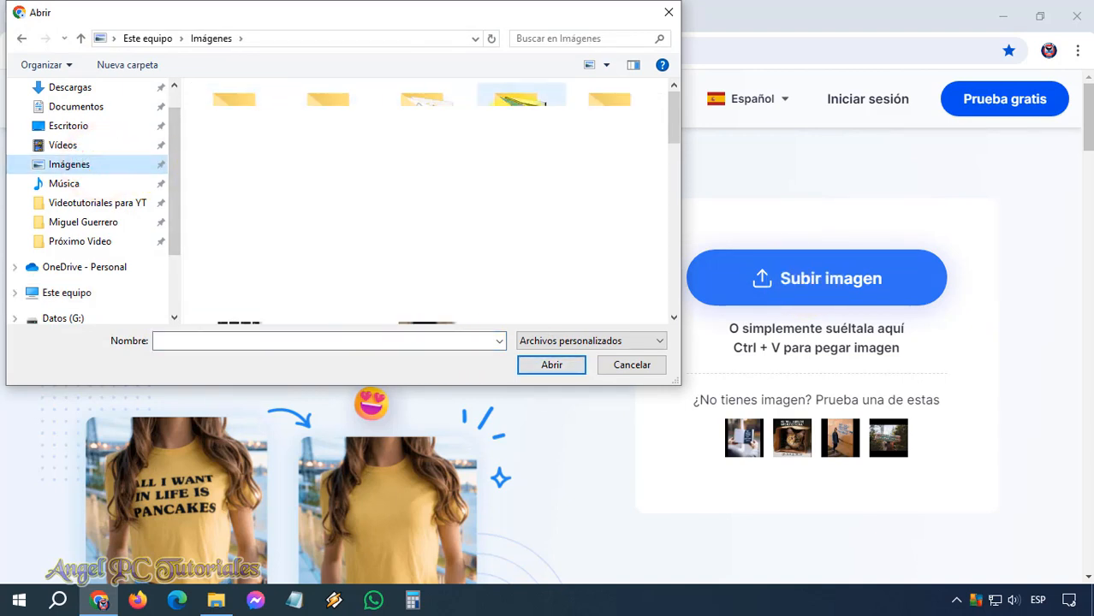
pyautogui.doubleClick(520, 96)
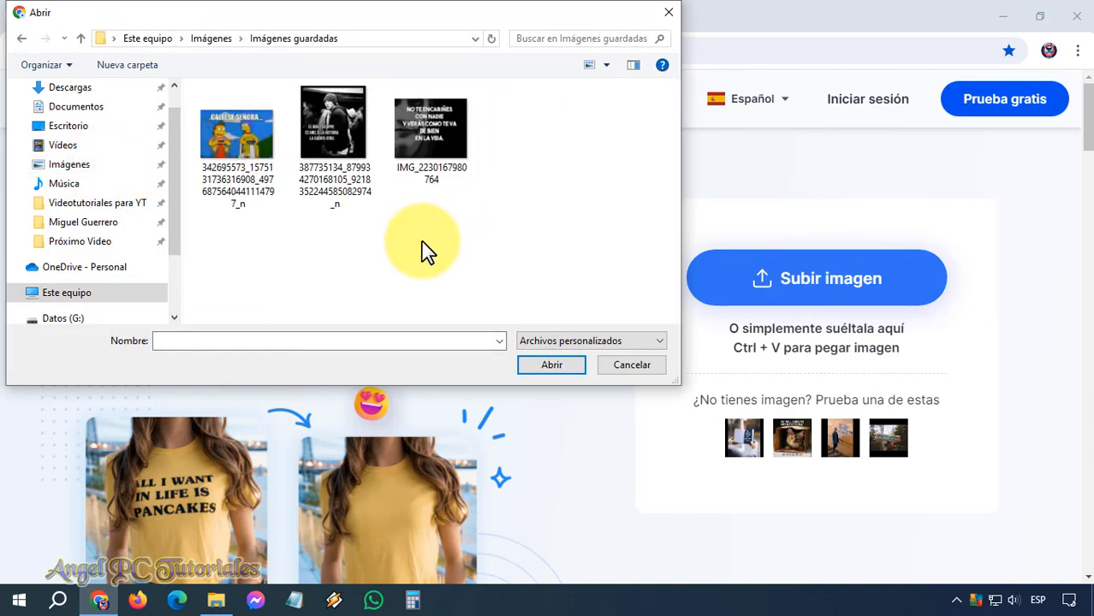
pyautogui.click(433, 137)
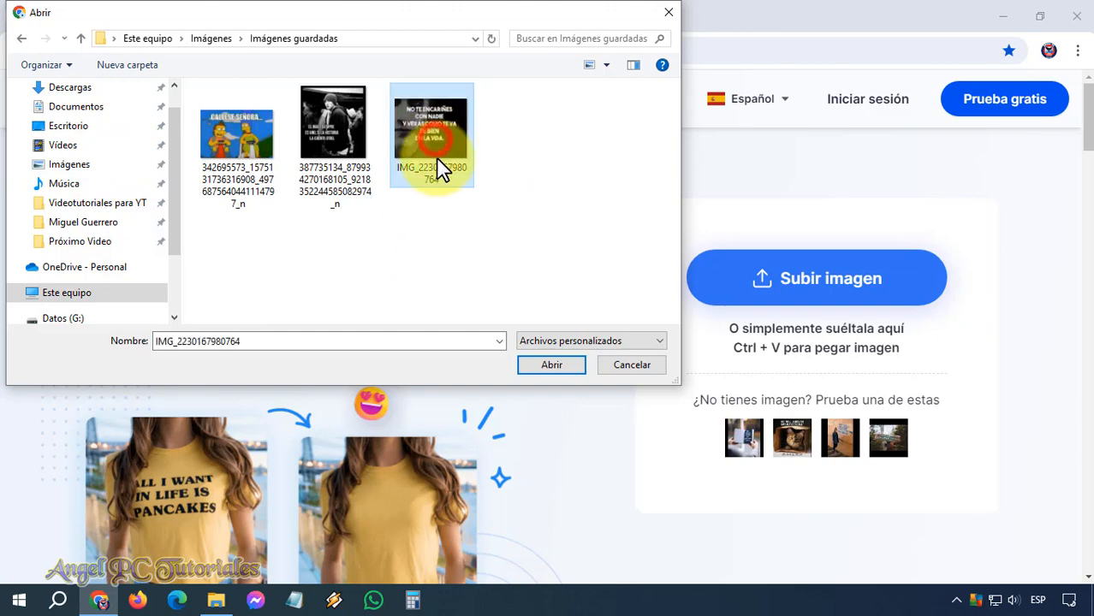
pyautogui.click(549, 368)
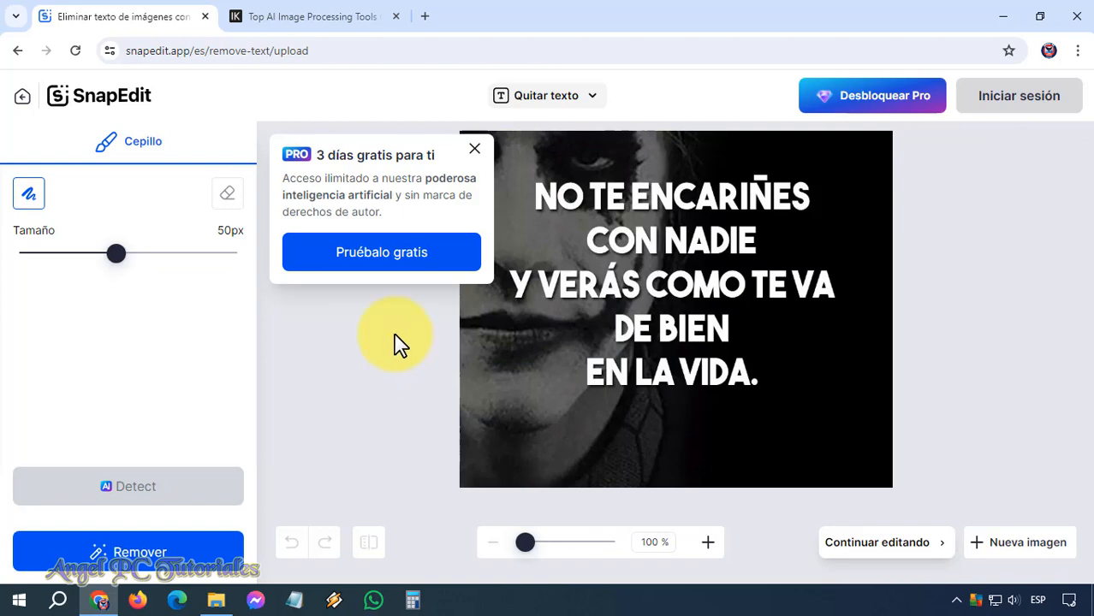
# Step: Glance at the Imgkits site, return to SnapEdit and remove the text from the uploaded image
pyautogui.click(322, 14)
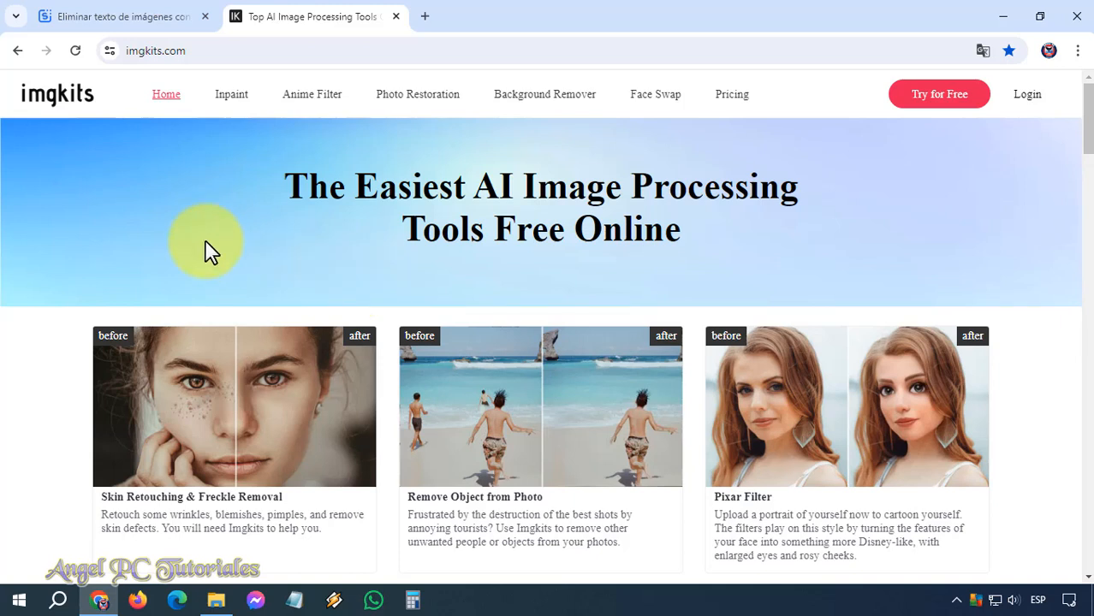
pyautogui.click(169, 12)
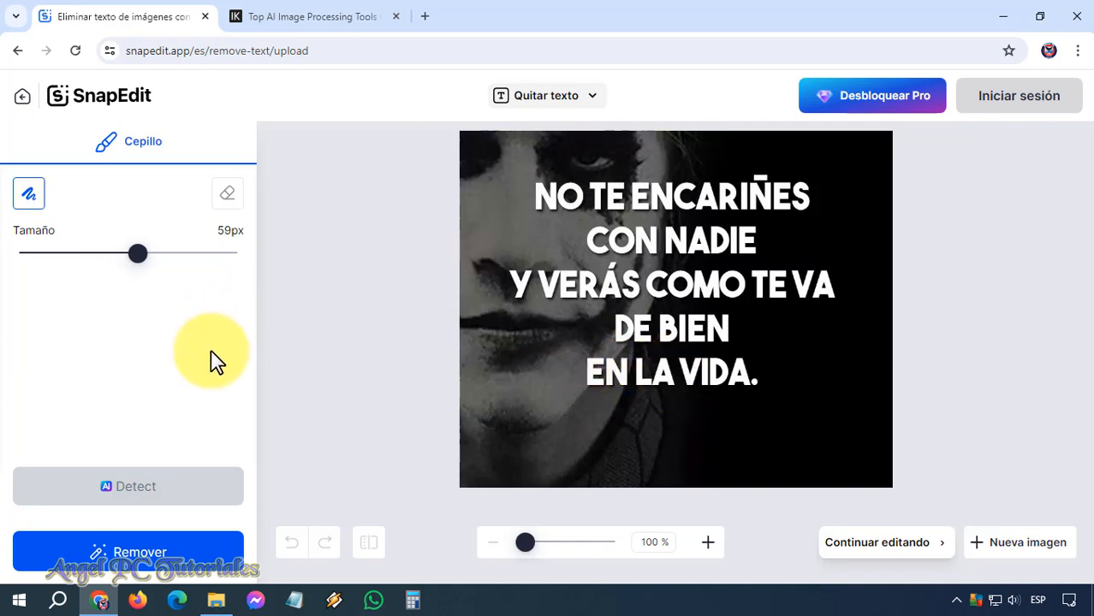
pyautogui.click(184, 552)
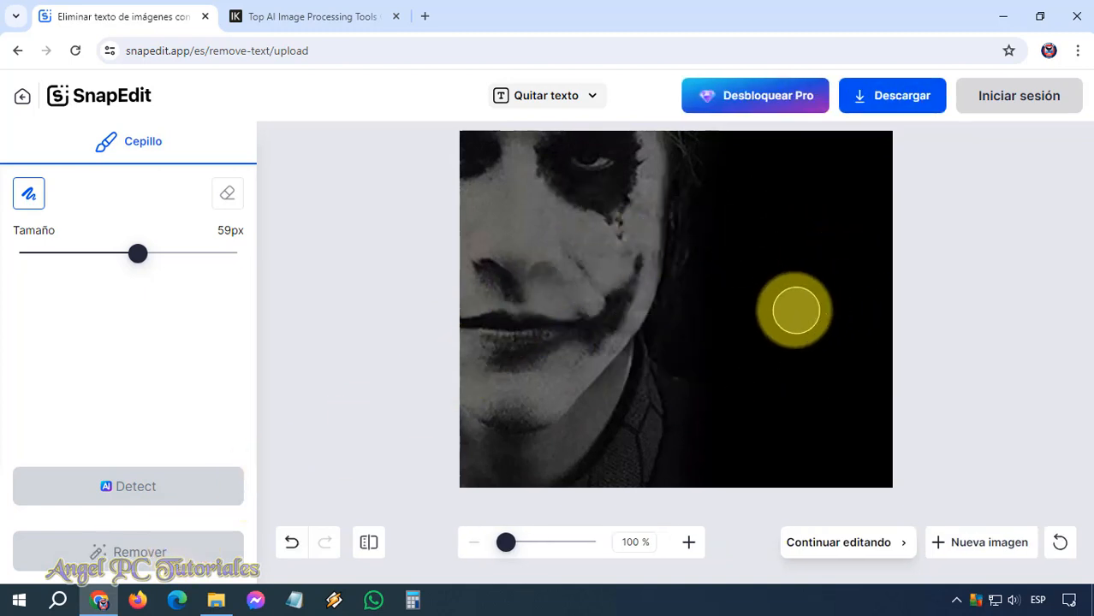
# Step: Check the download quality options for the edited image
pyautogui.click(891, 101)
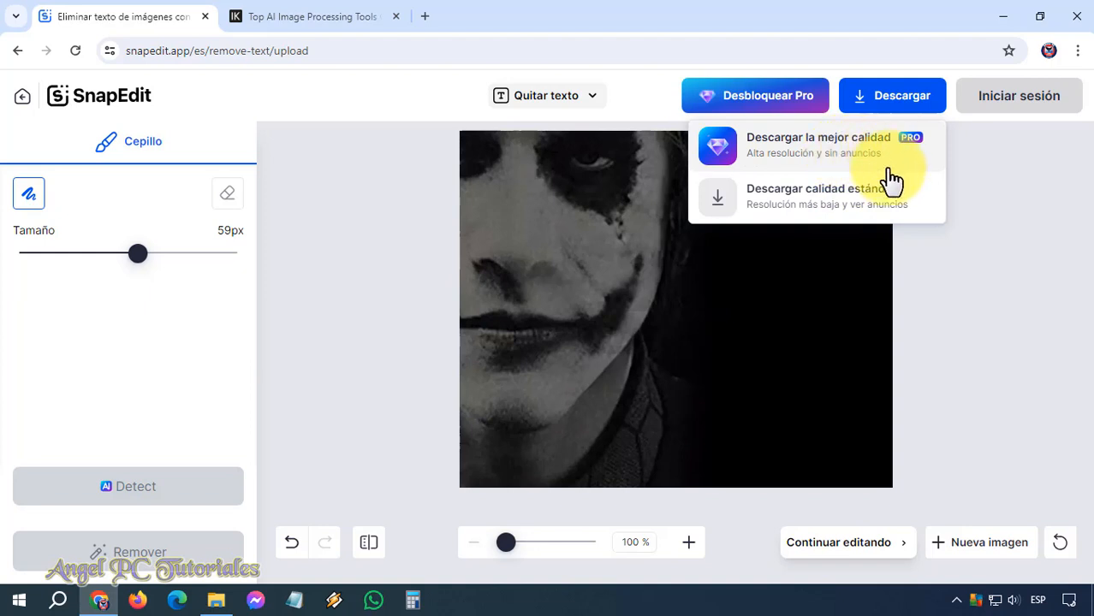
pyautogui.click(860, 219)
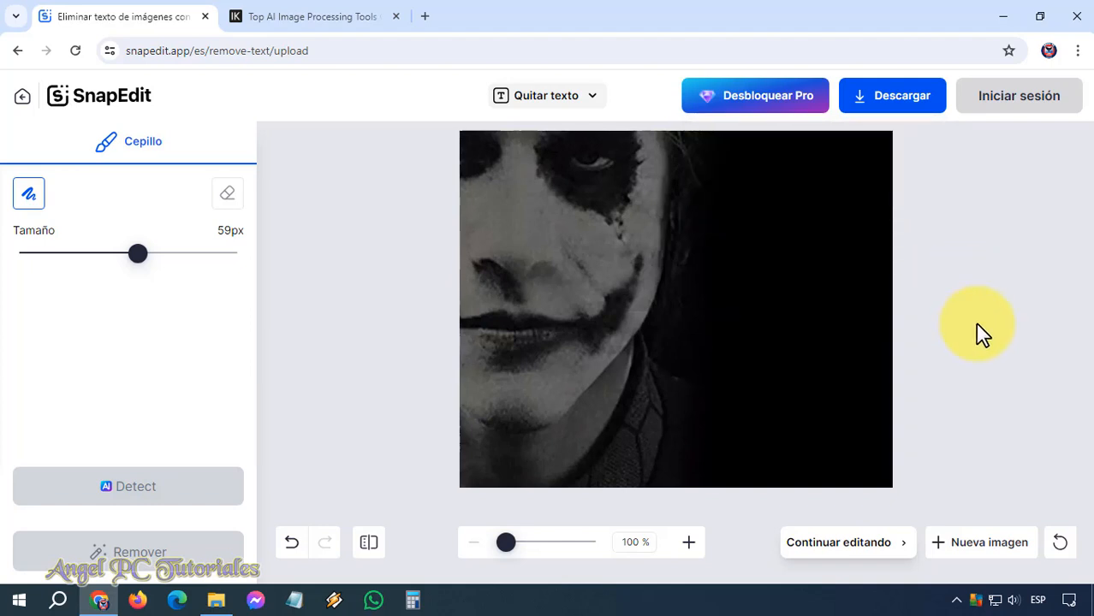
# Step: Open the browser's developer tools and expand the Imagen folder in the page's application frames
pyautogui.press('F12')
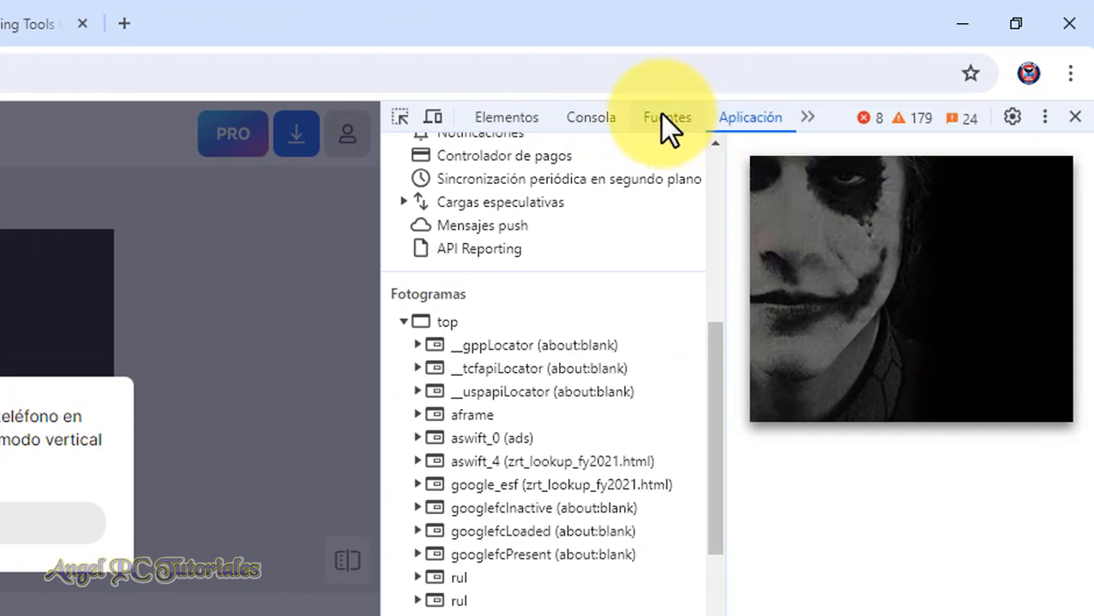
pyautogui.click(807, 118)
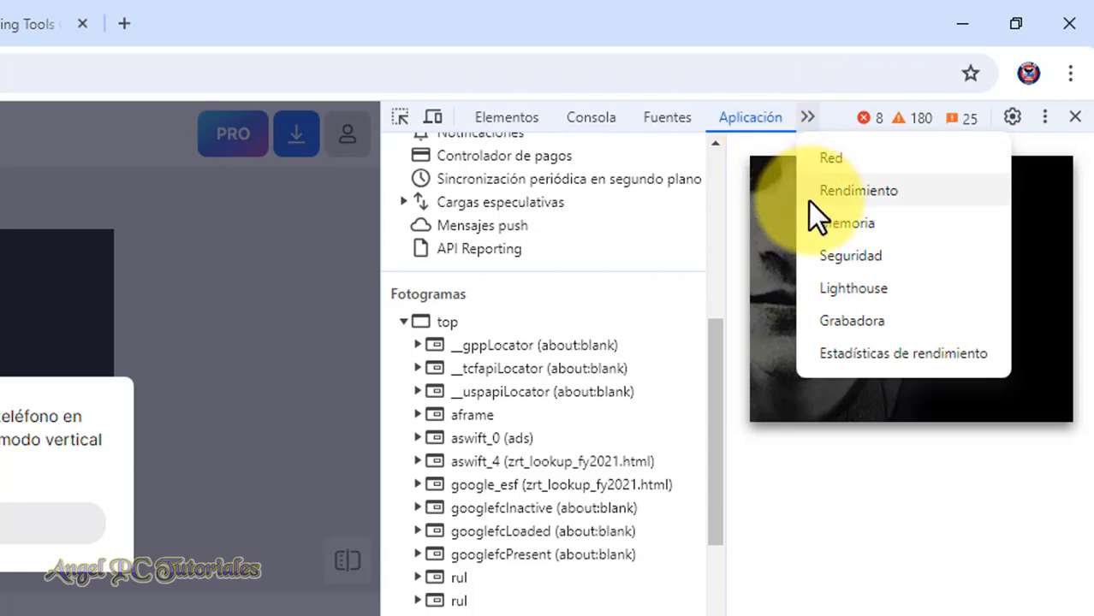
pyautogui.click(809, 115)
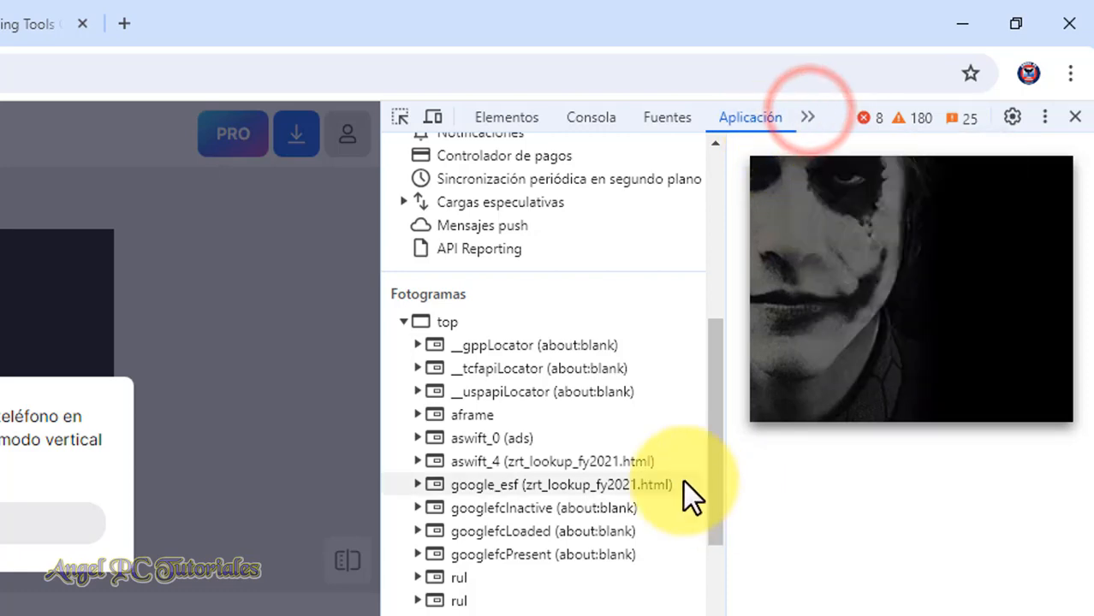
pyautogui.scroll(-1, 530, 460)
pyautogui.scroll(-4, 531, 460)
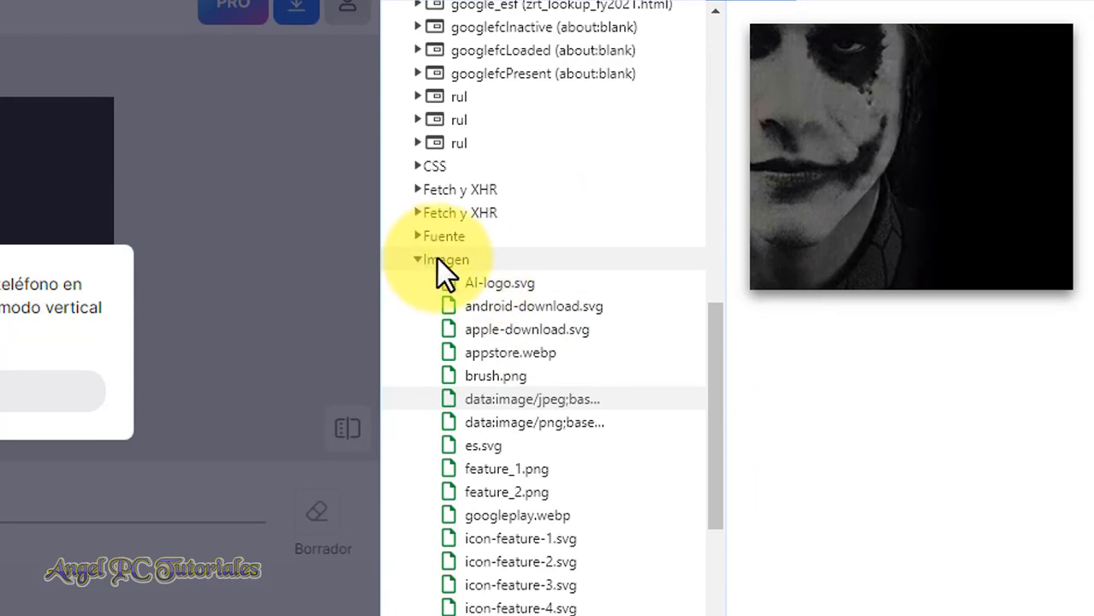
pyautogui.click(417, 259)
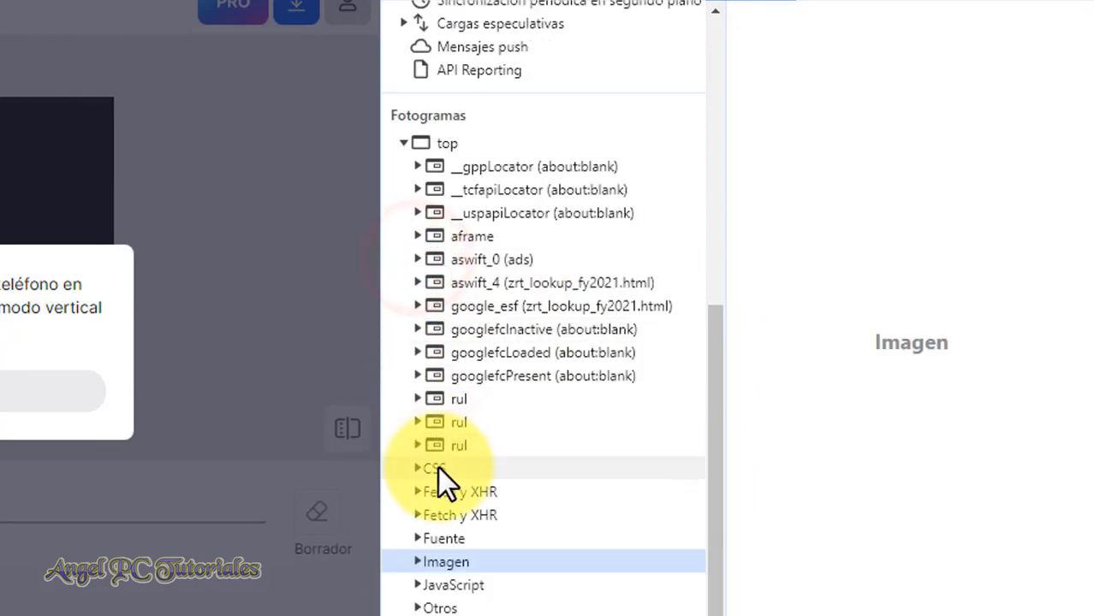
pyautogui.click(417, 562)
# Step: Go through the image resources to the data:image/jpeg entry holding the text-free picture and open that picture in a new tab
pyautogui.click(547, 283)
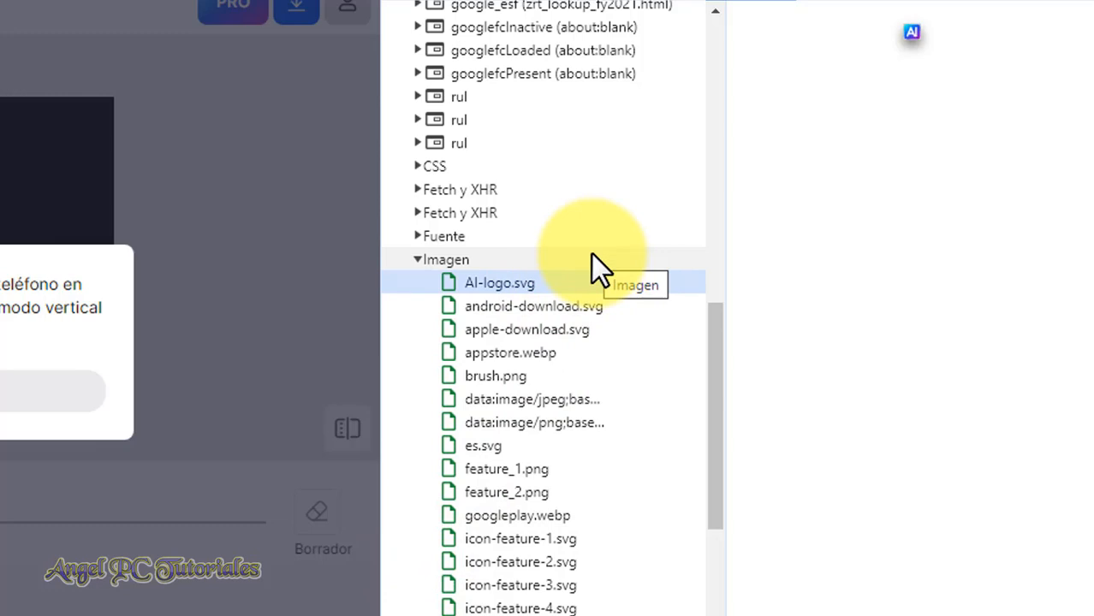
pyautogui.press('Down')
pyautogui.press('Down')
pyautogui.press('Down')
pyautogui.press('Down')
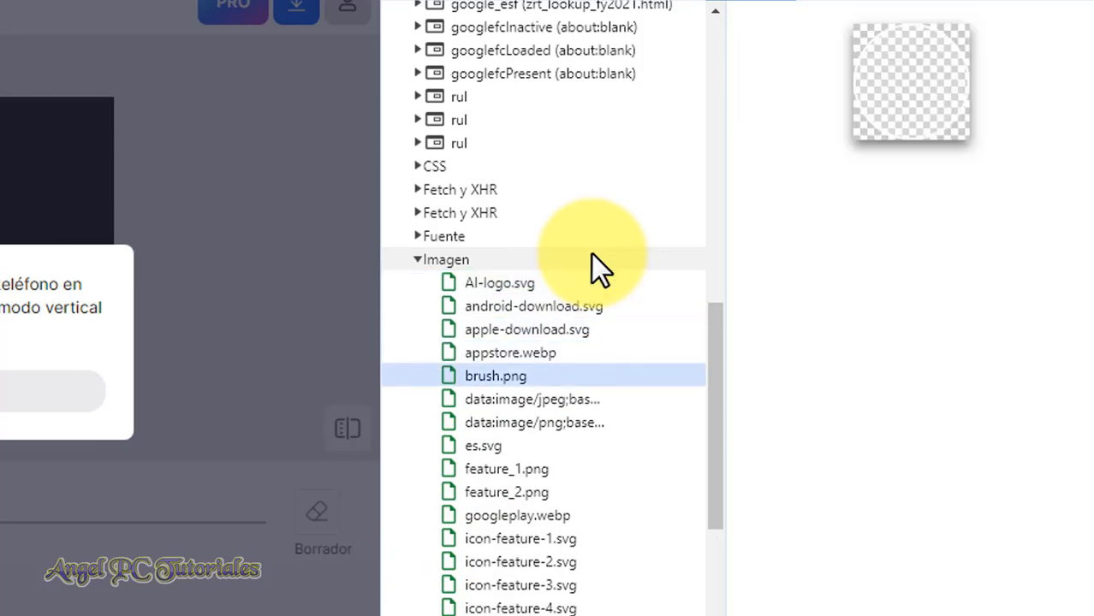
pyautogui.press('Down')
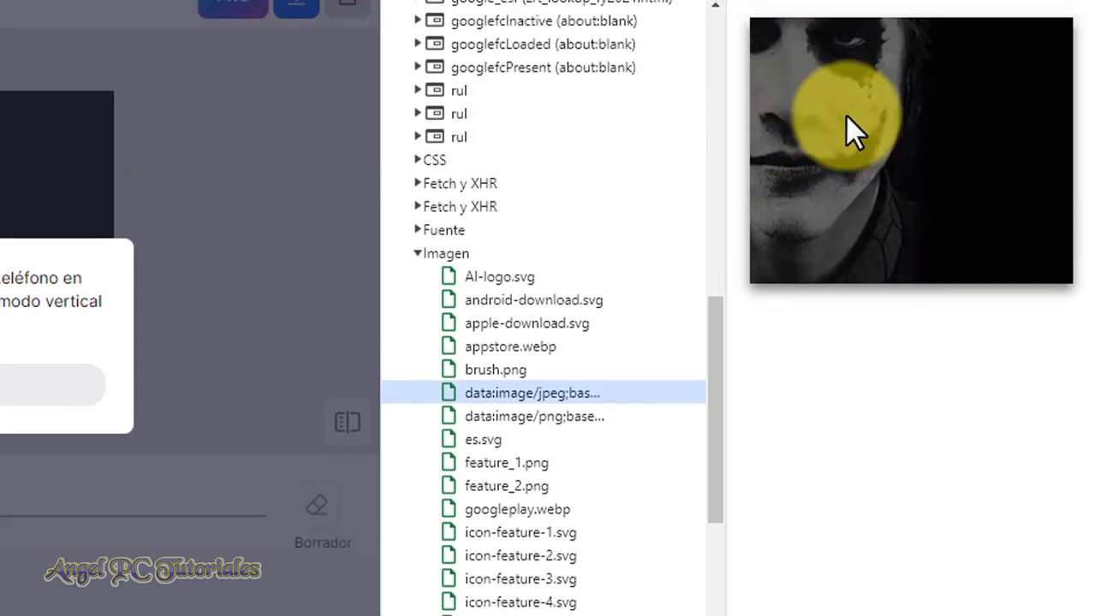
pyautogui.rightClick(841, 173)
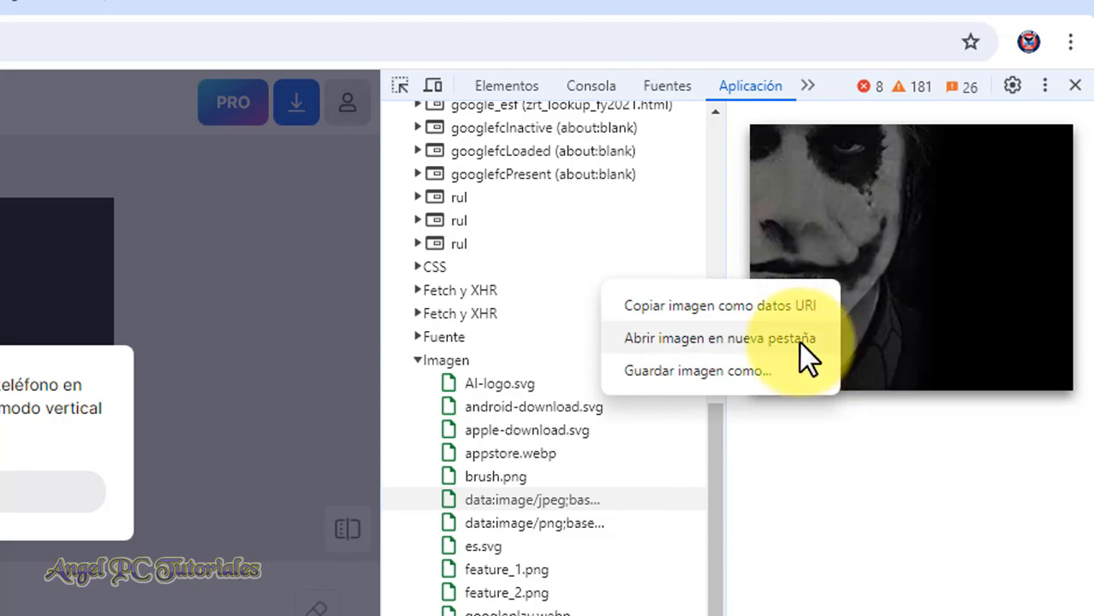
pyautogui.click(743, 338)
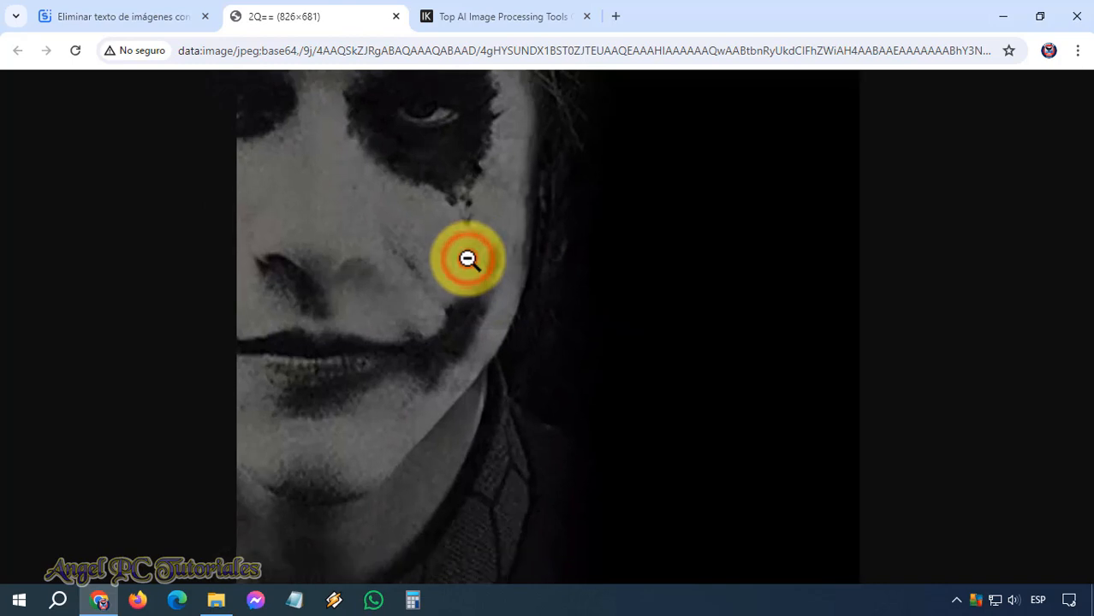
# Step: Save the opened picture as the JPEG image descarga in the Descargas folder
pyautogui.rightClick(467, 259)
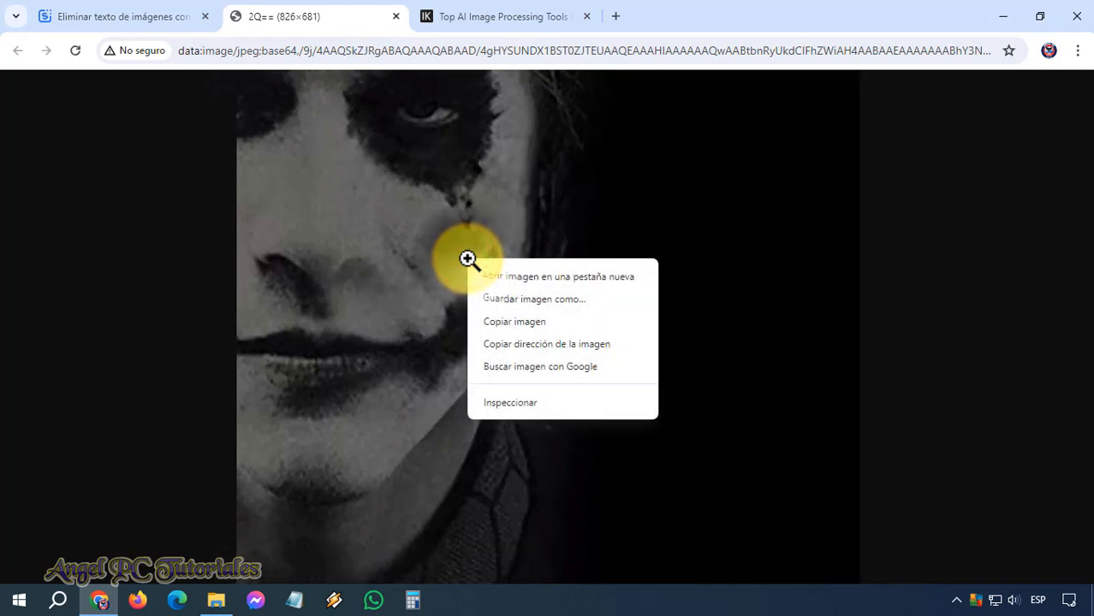
pyautogui.click(555, 299)
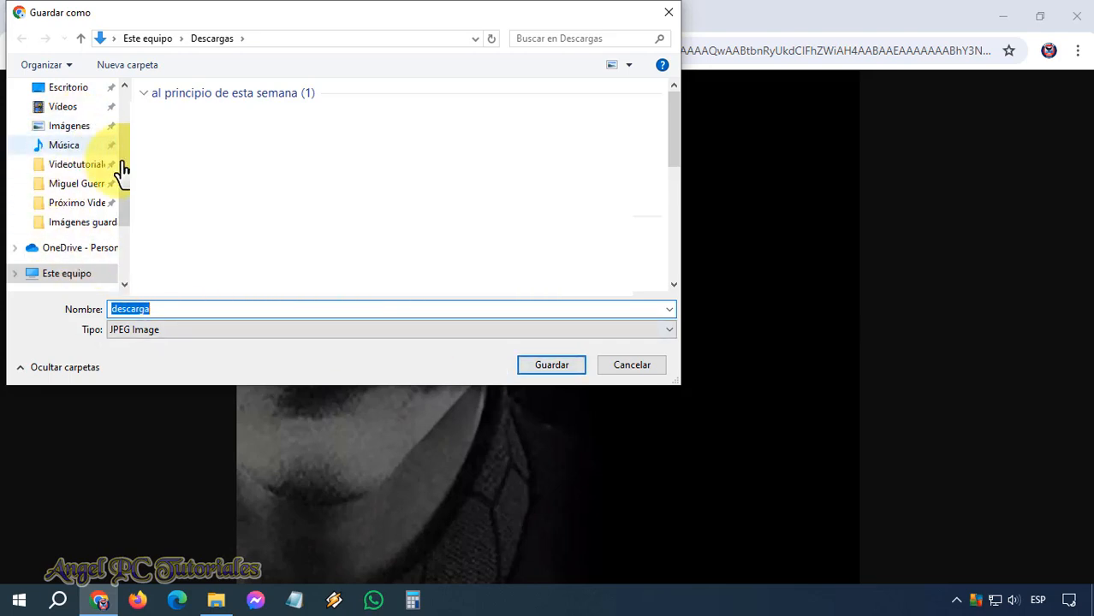
pyautogui.click(560, 366)
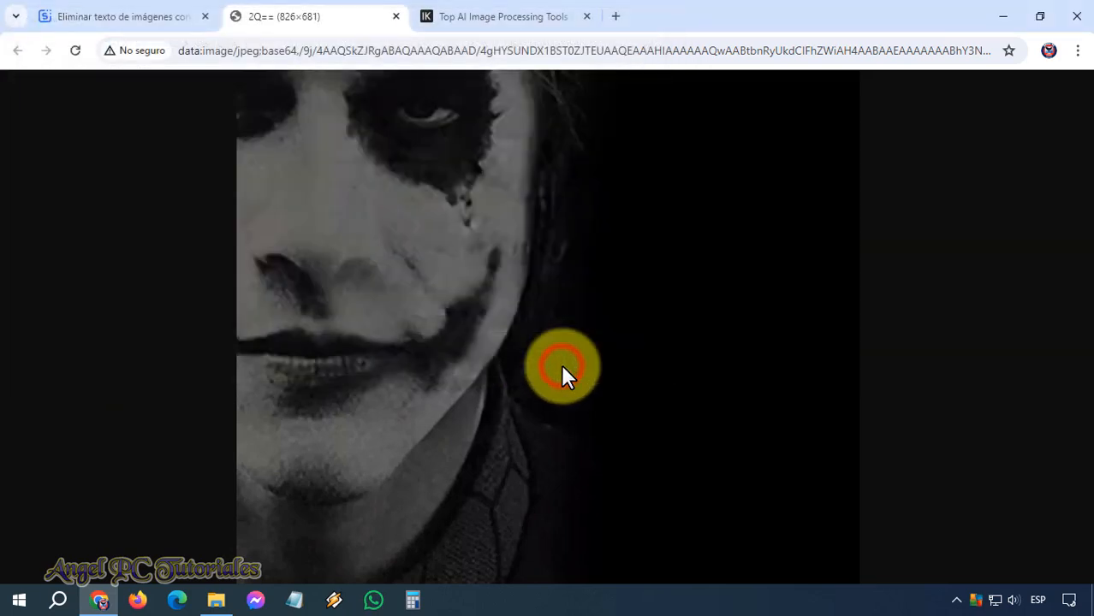
# Step: Close the developer tools on the SnapEdit page, and undo and redo the text removal to compare the image before and after
pyautogui.click(109, 11)
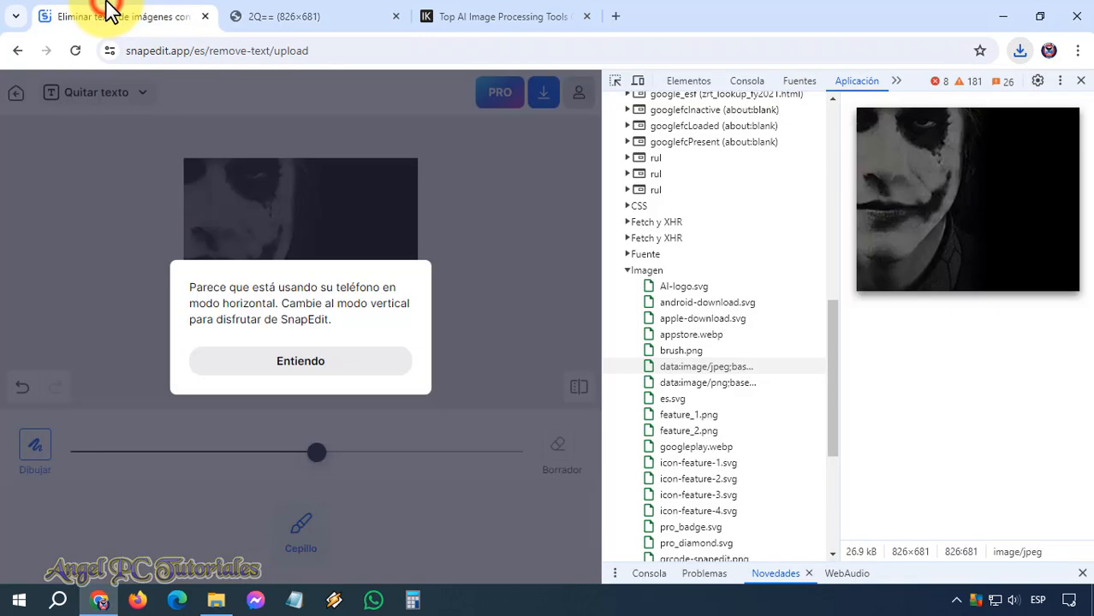
pyautogui.click(1080, 82)
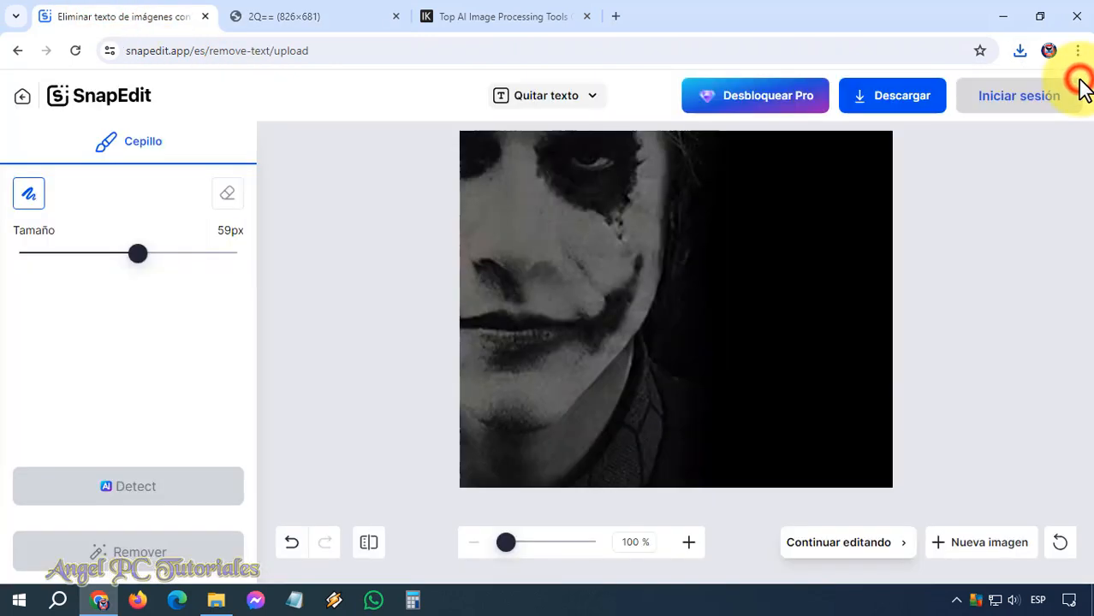
pyautogui.click(291, 542)
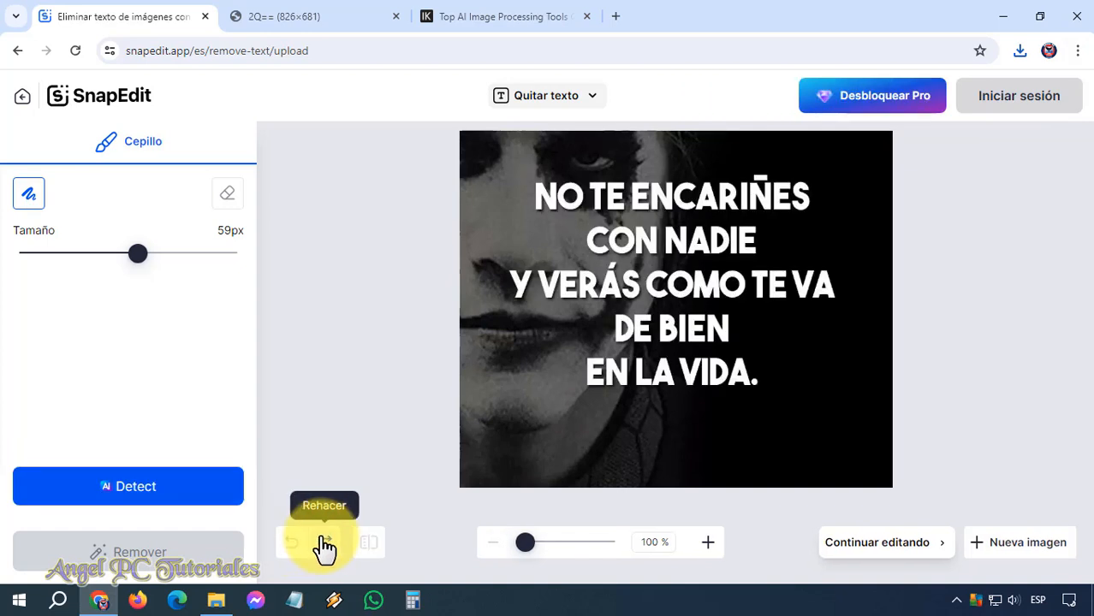
pyautogui.click(326, 545)
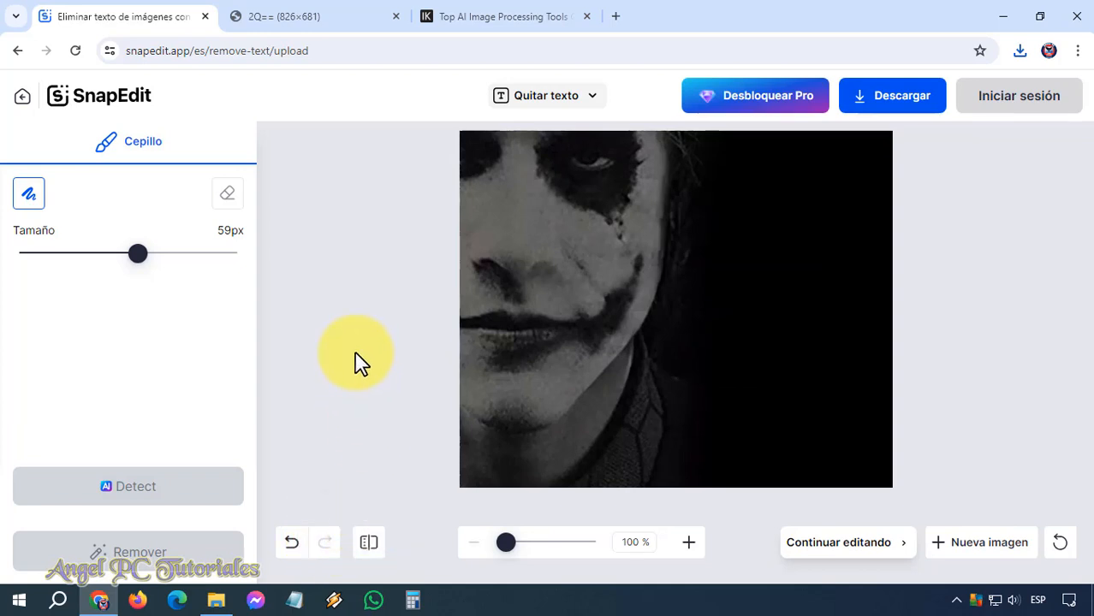
# Step: Go to the Remove Watermark & Remove Object section of the Imgkits site and translate the page into Spanish
pyautogui.click(501, 16)
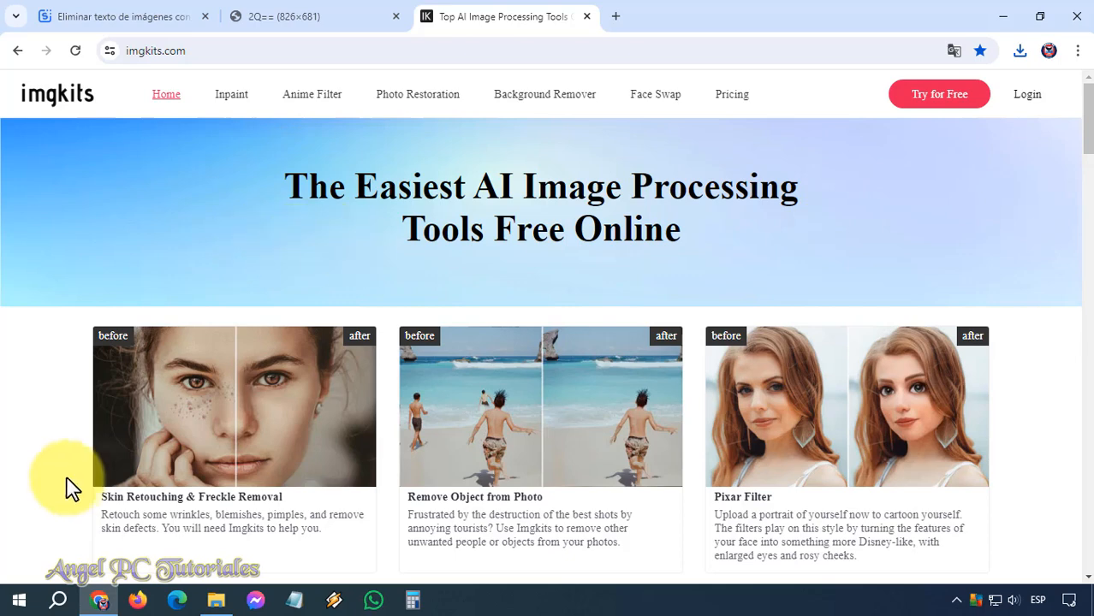
pyautogui.scroll(-2, 72, 494)
pyautogui.scroll(-1, 72, 494)
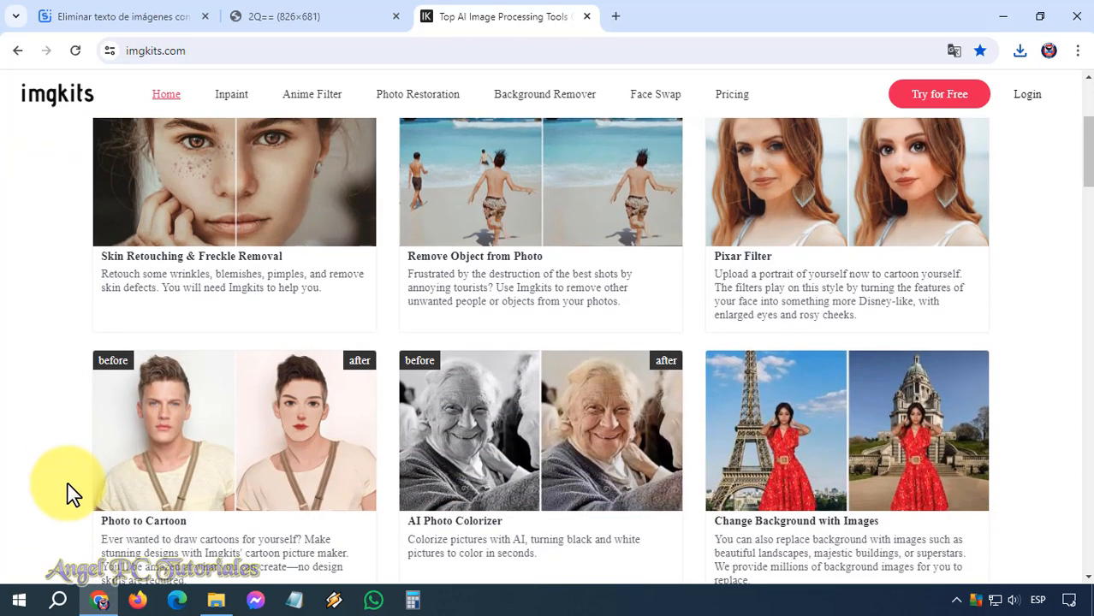
pyautogui.scroll(-3, 72, 494)
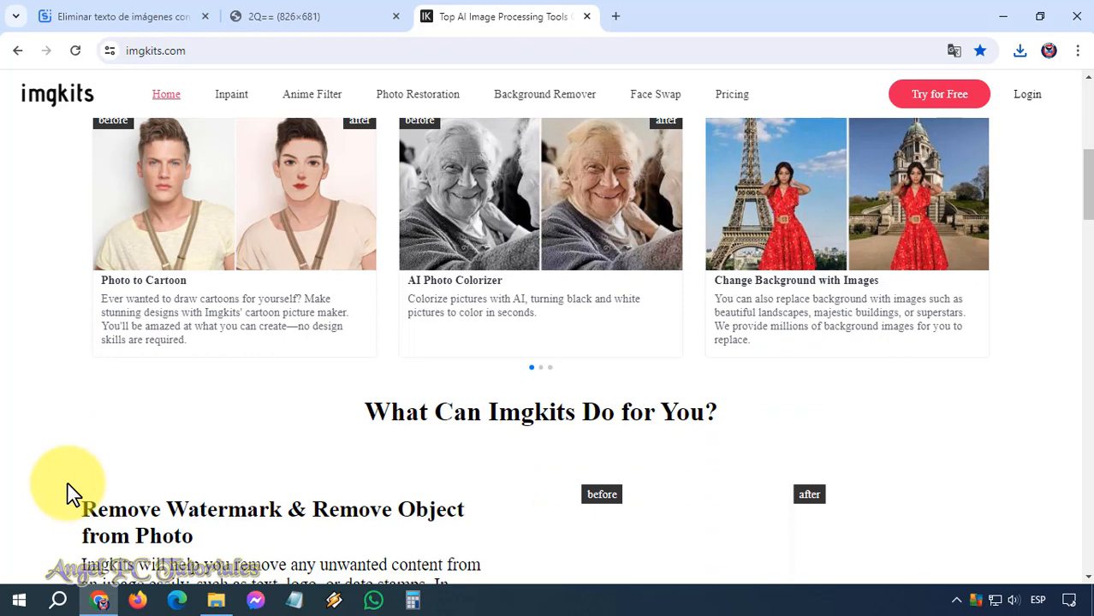
pyautogui.scroll(-2, 288, 392)
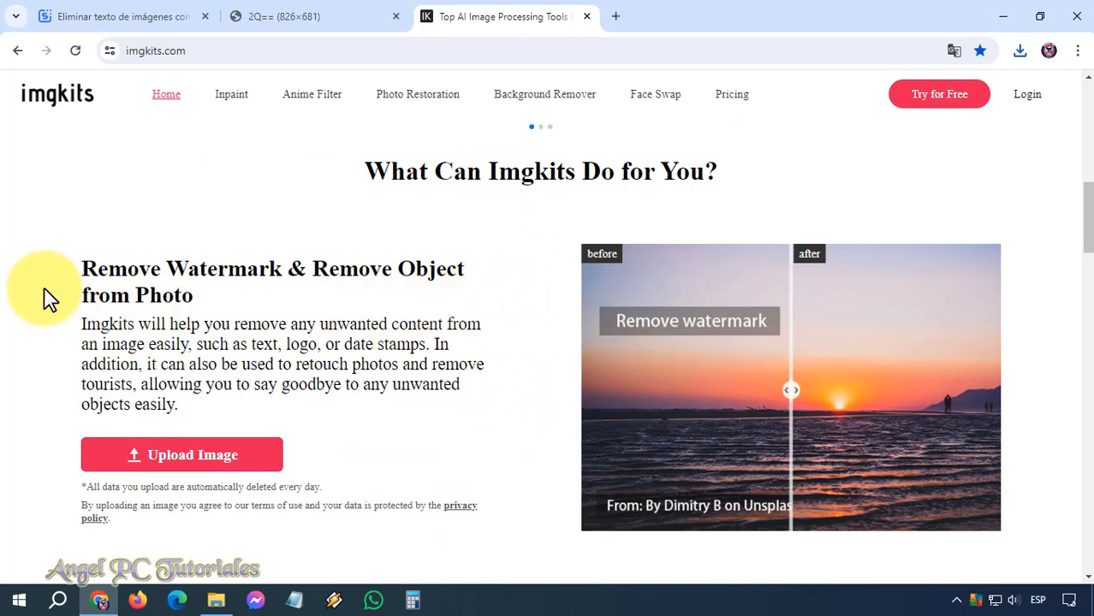
pyautogui.rightClick(23, 261)
pyautogui.rightClick(1059, 160)
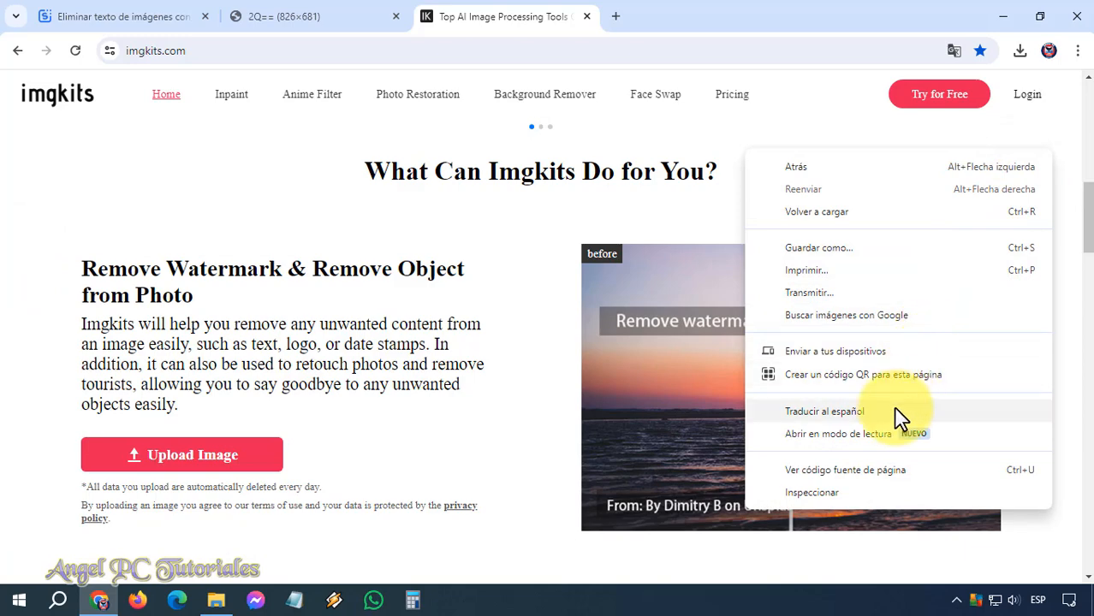
pyautogui.click(825, 411)
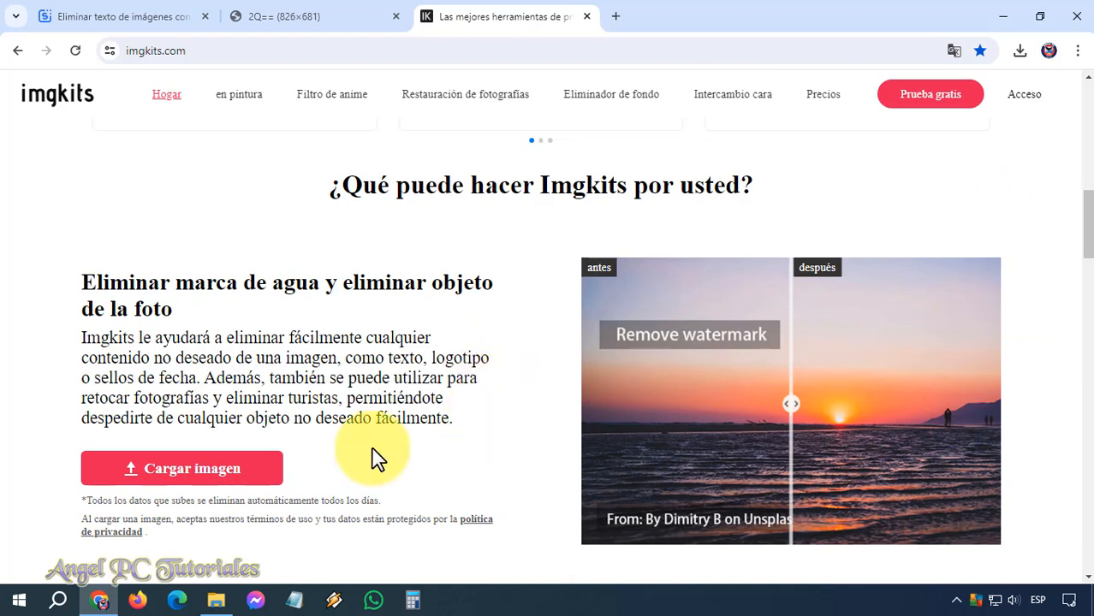
pyautogui.click(205, 482)
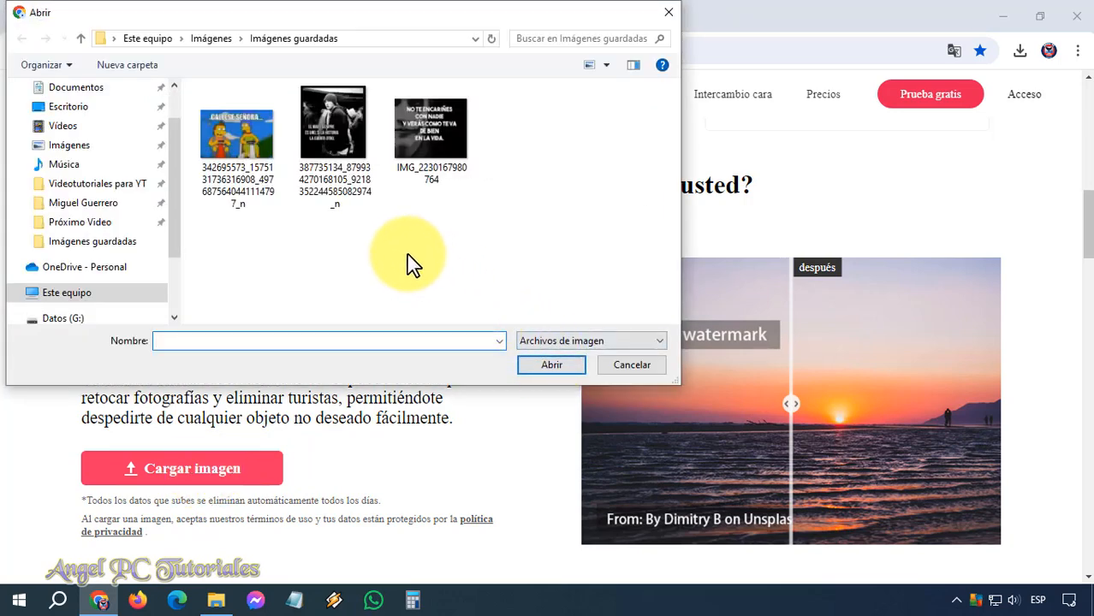
pyautogui.click(340, 153)
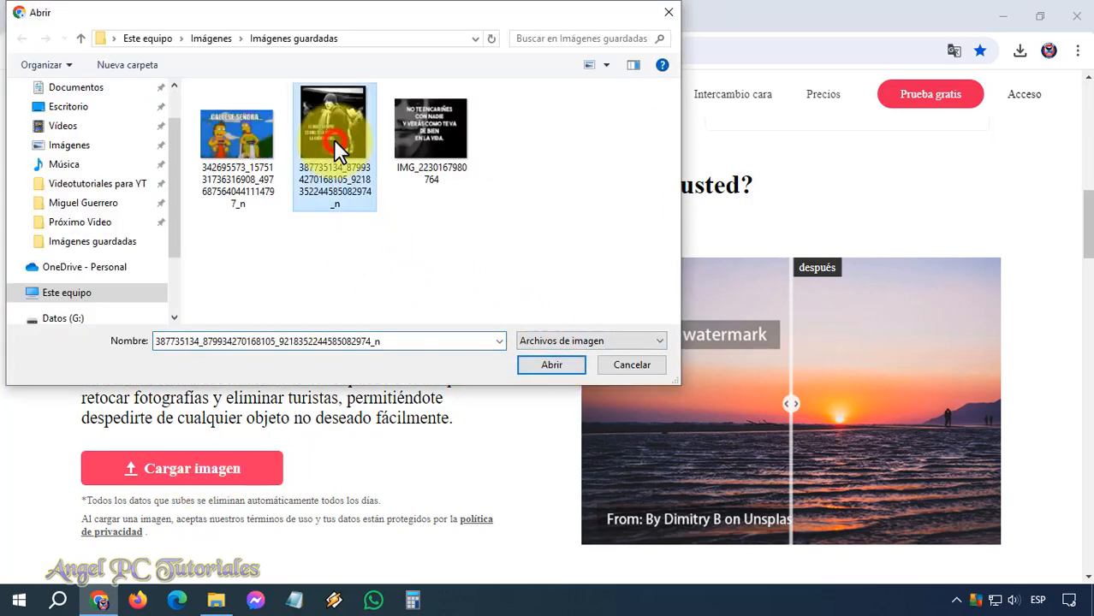
pyautogui.click(540, 365)
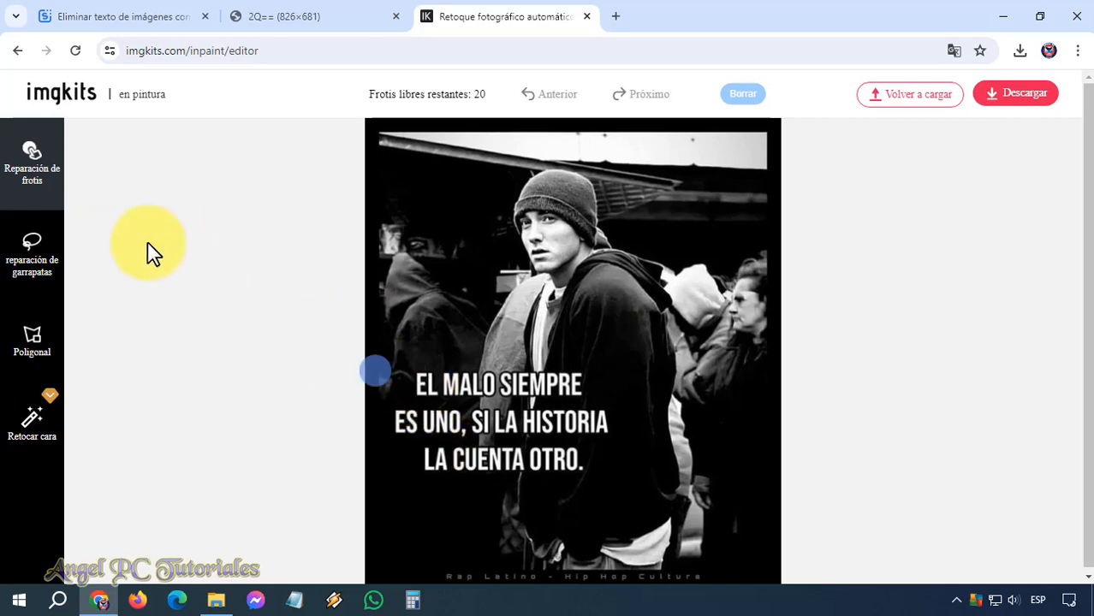
# Step: Enlarge the smear repair brush, paint over the three lines of white text on the photo and erase them
pyautogui.moveTo(98, 176)
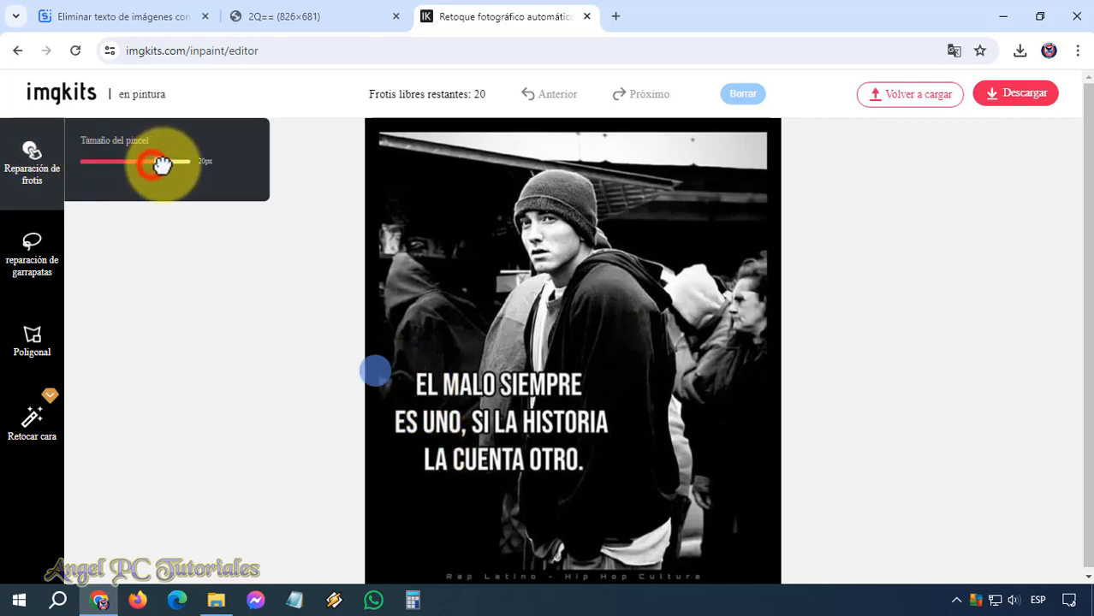
pyautogui.moveTo(161, 164); pyautogui.dragTo(170, 165)
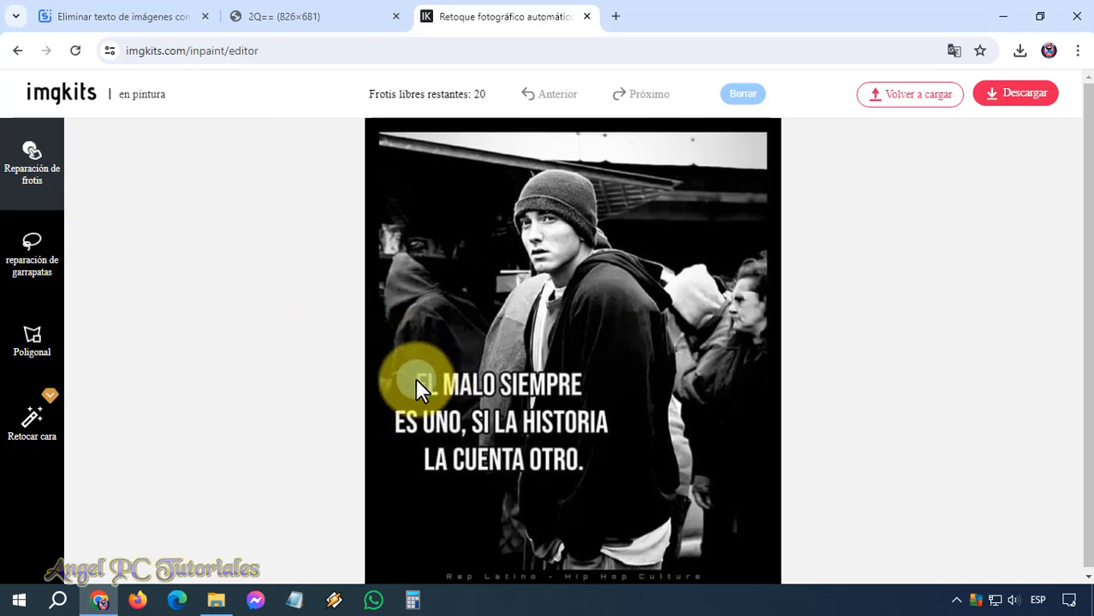
pyautogui.moveTo(422, 382); pyautogui.dragTo(571, 384)
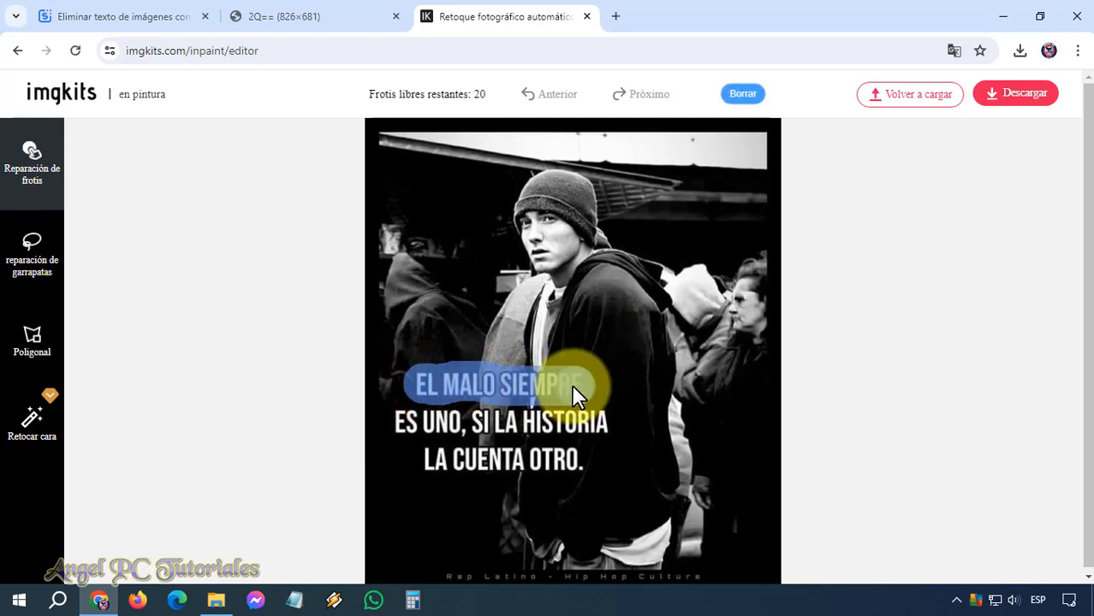
pyautogui.moveTo(400, 421); pyautogui.dragTo(596, 420)
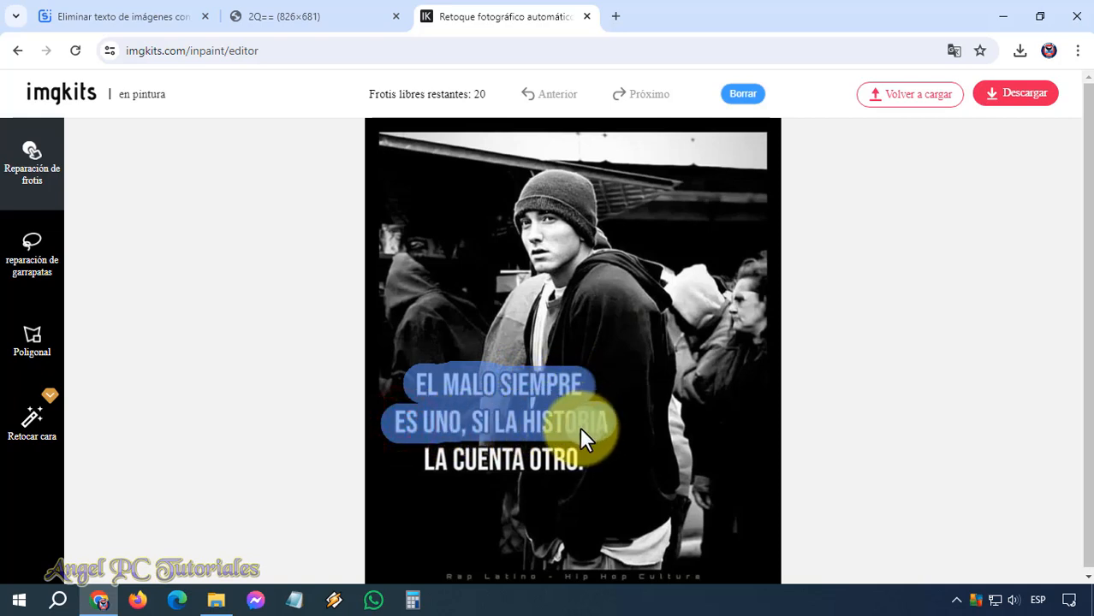
pyautogui.moveTo(426, 462); pyautogui.dragTo(578, 465)
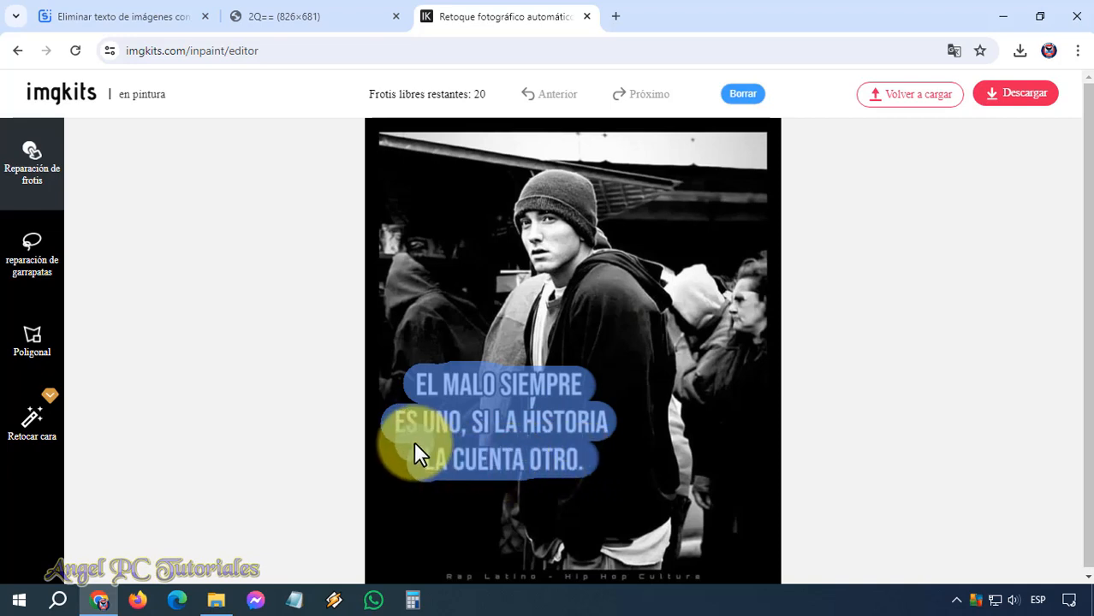
pyautogui.click(746, 98)
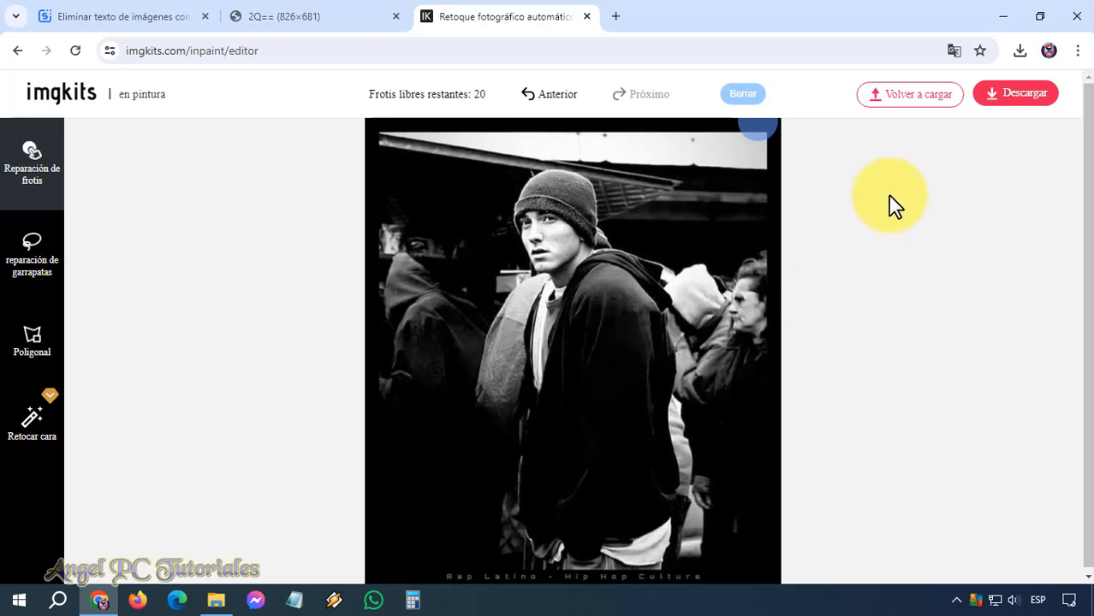
# Step: Try to download the retouched image by way of the premium subscription offer, and dismiss the sign-in form
pyautogui.click(1006, 101)
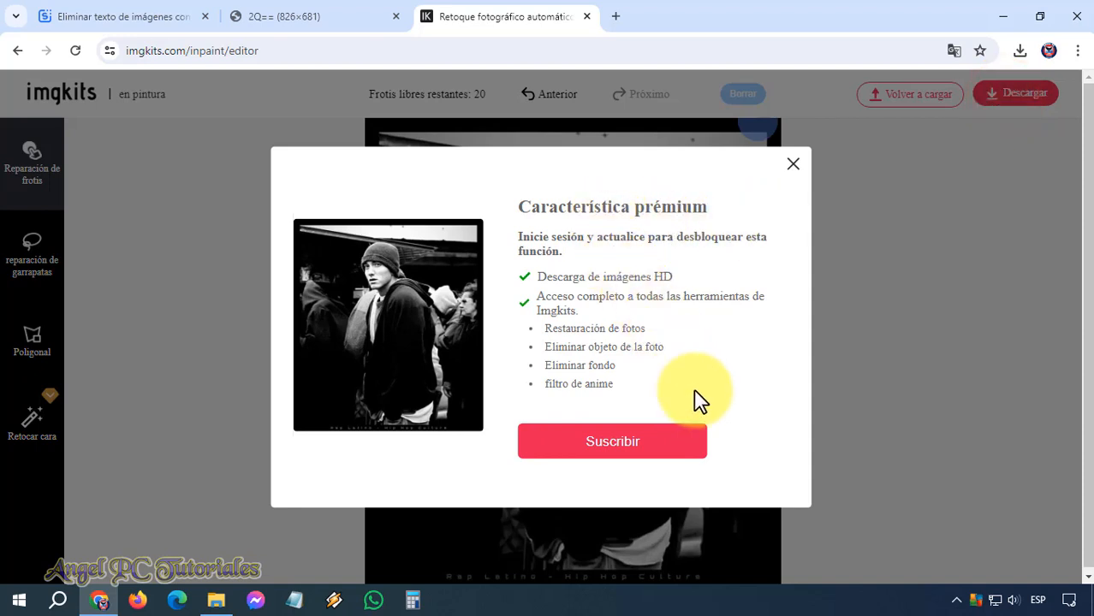
pyautogui.click(630, 452)
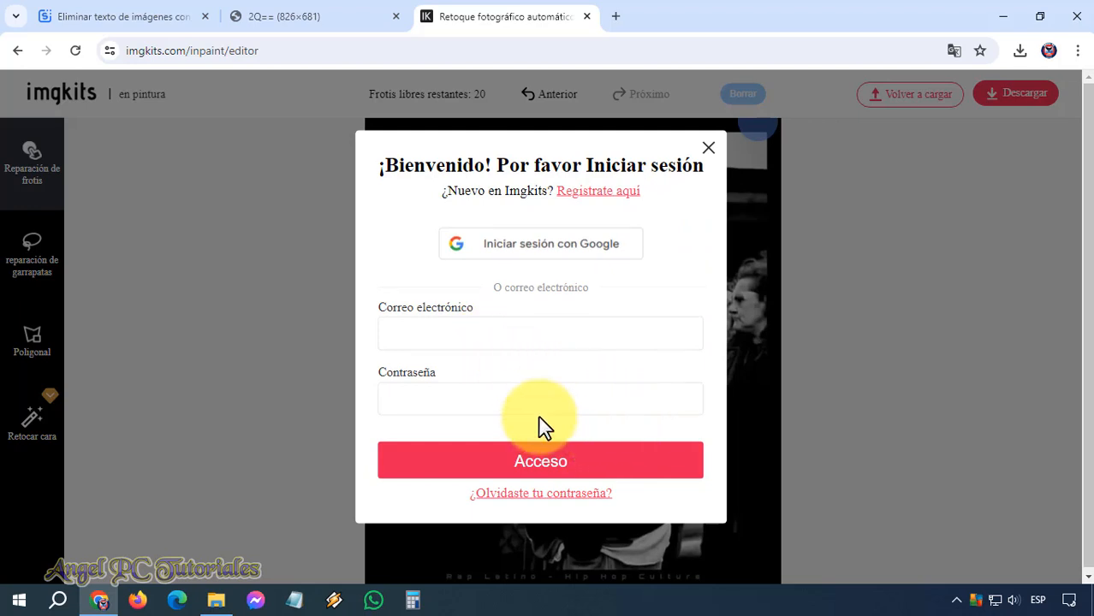
pyautogui.click(707, 147)
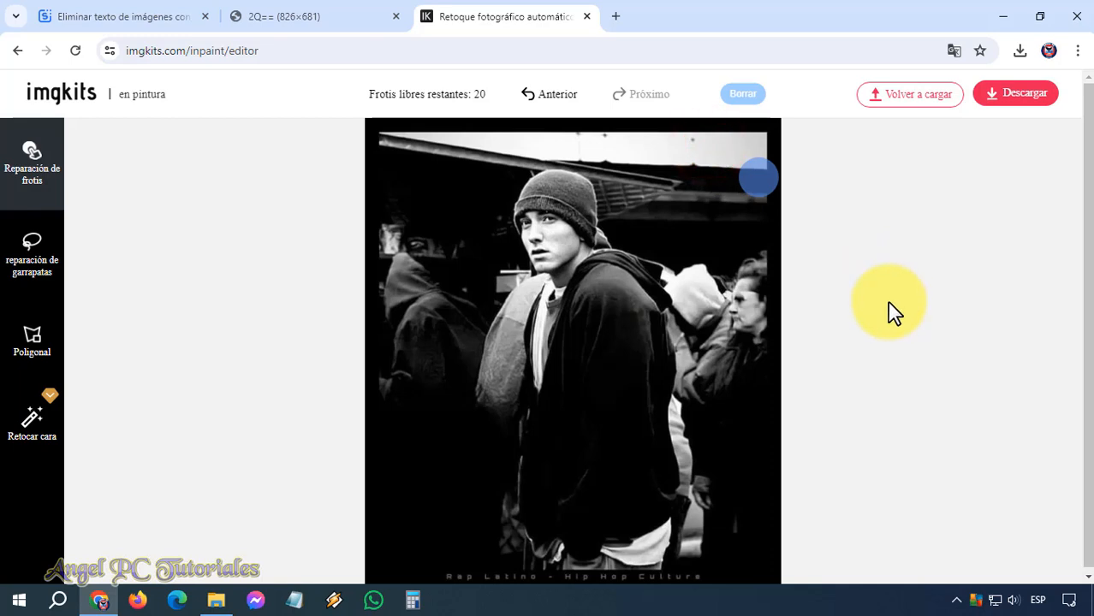
# Step: Open the browser's developer tools on the Imgkits editor and expand the image resources of the top frame
pyautogui.press('F12')
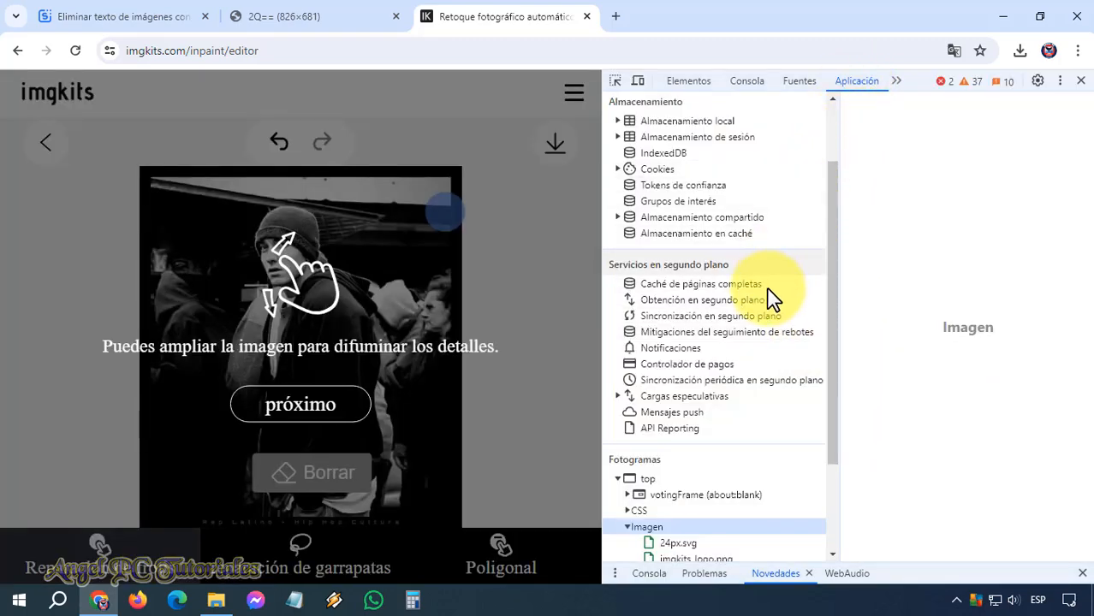
pyautogui.scroll(-3, 758, 319)
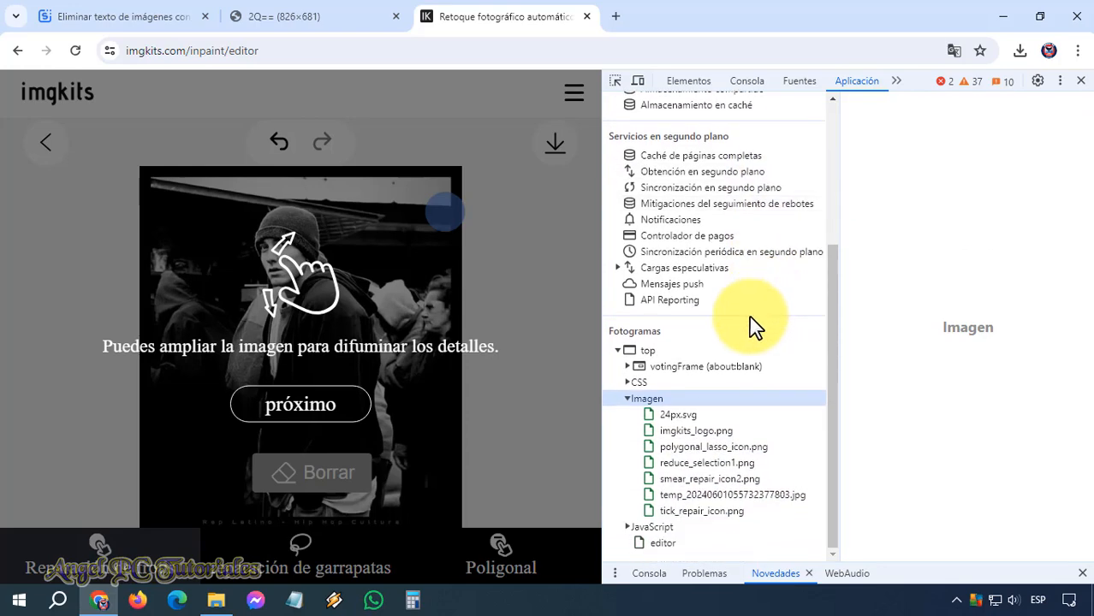
pyautogui.click(627, 399)
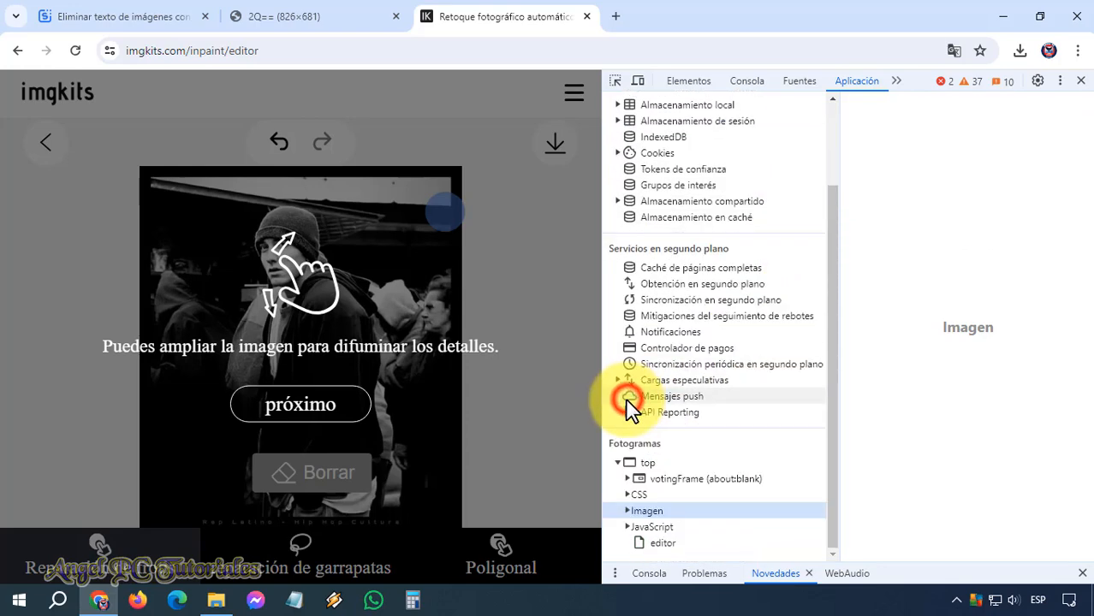
pyautogui.click(628, 512)
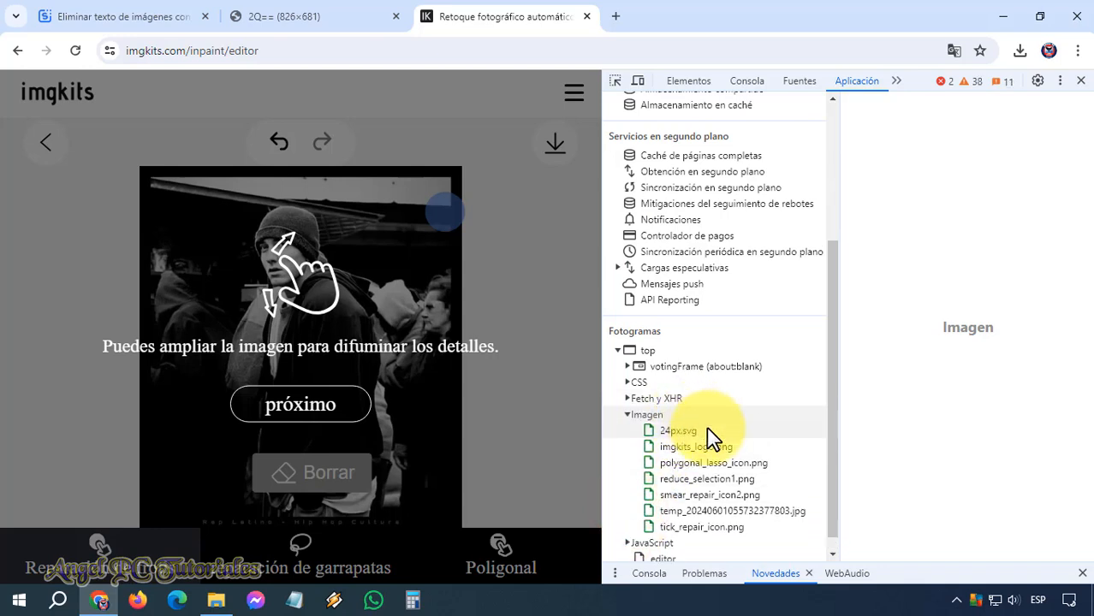
# Step: Go through the image resources to temp_20240601055732377803.jpg and open that text-free picture in a new tab to download it
pyautogui.click(707, 431)
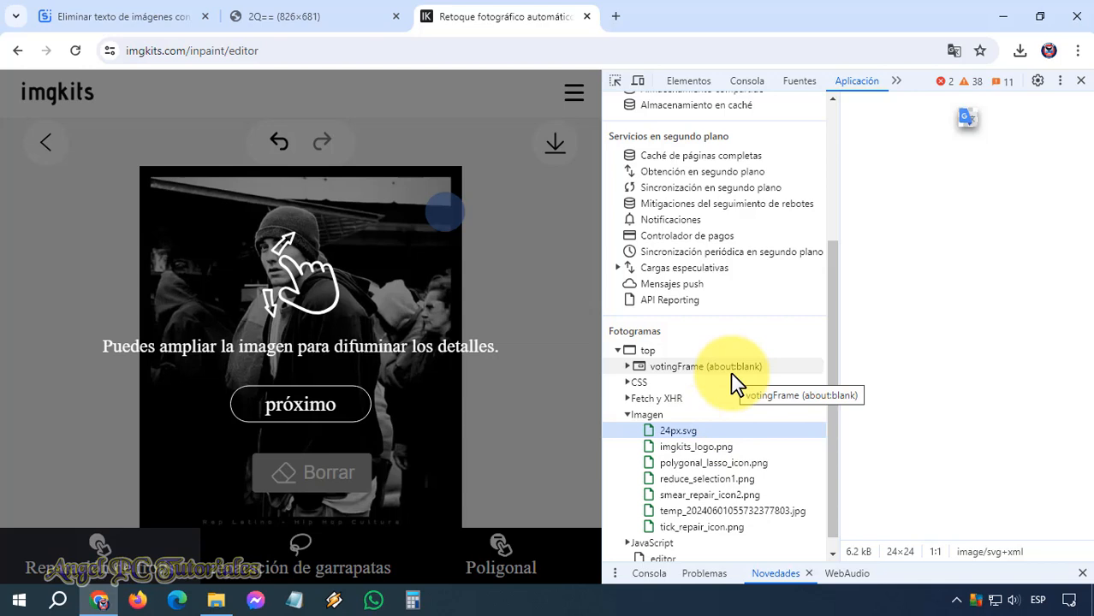
pyautogui.press('Down')
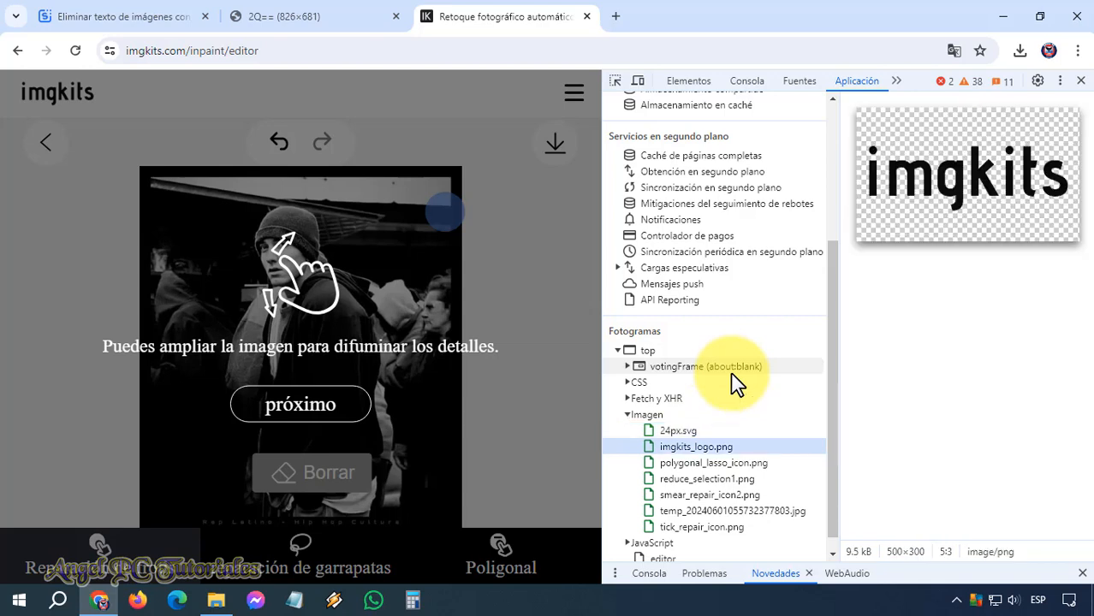
pyautogui.press('Down')
pyautogui.press('Down')
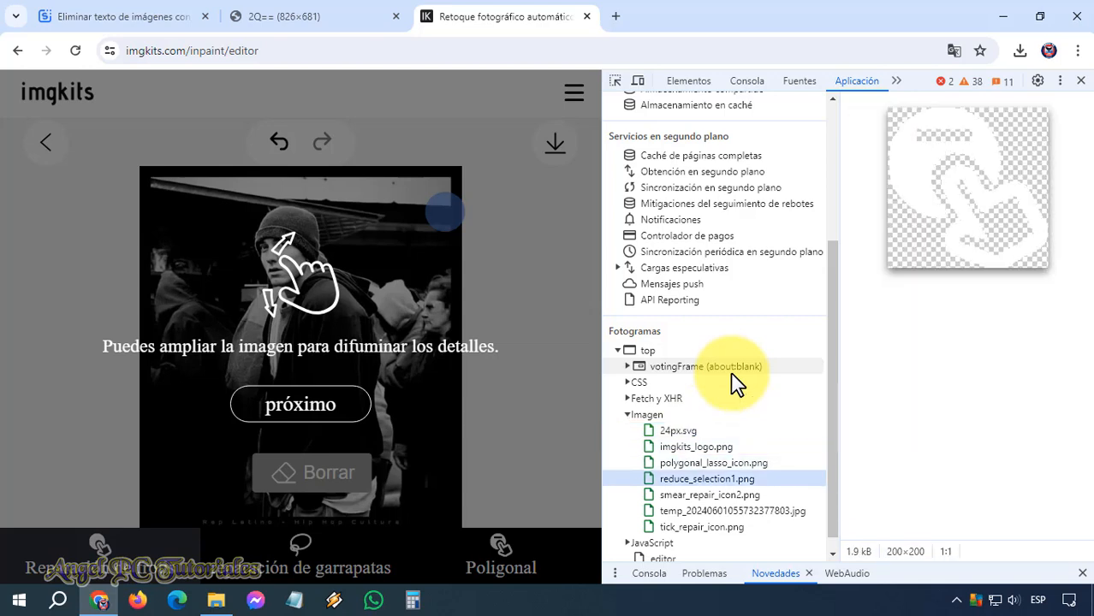
pyautogui.press('Down')
pyautogui.press('Down')
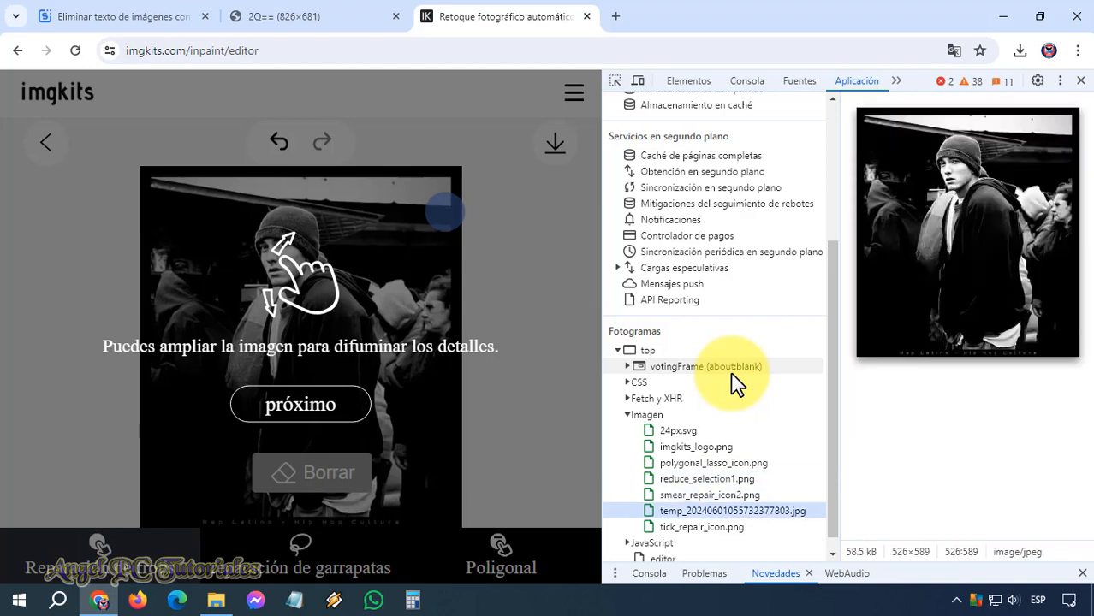
pyautogui.rightClick(932, 290)
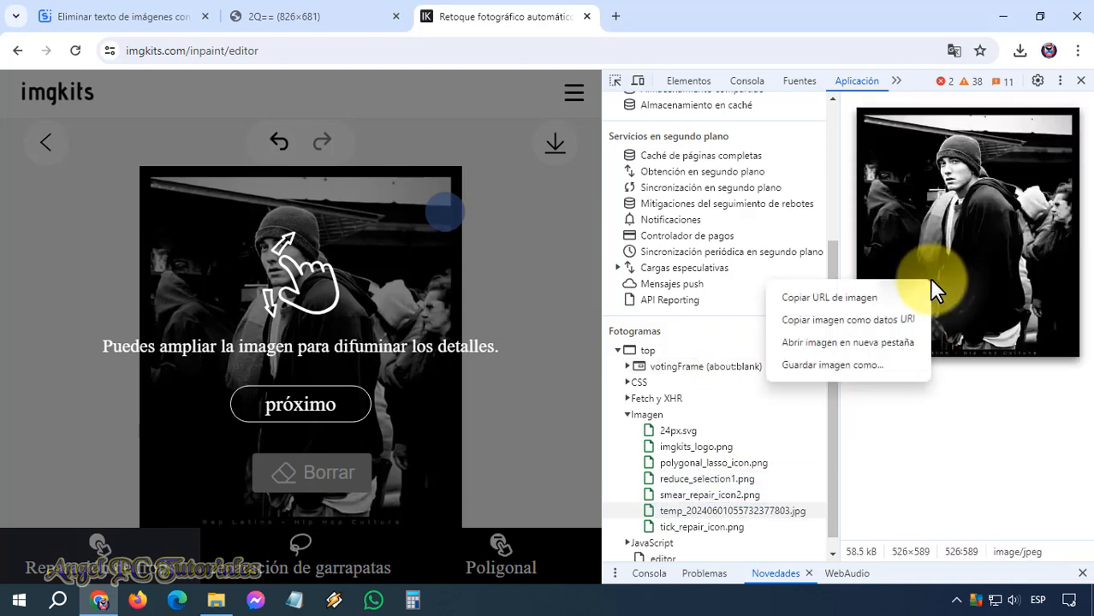
pyautogui.click(897, 345)
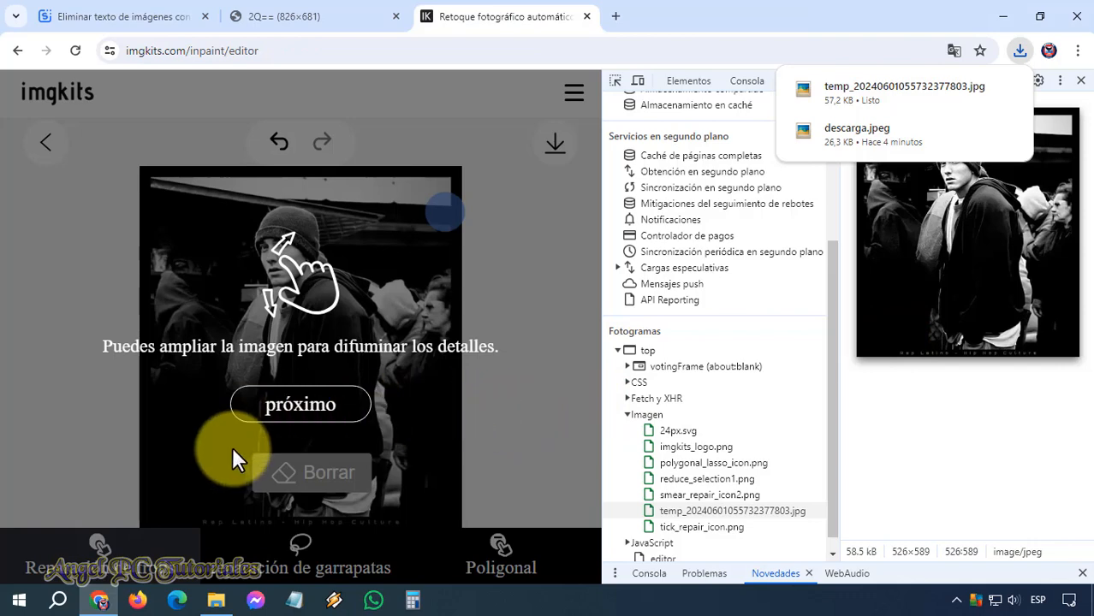
pyautogui.click(216, 600)
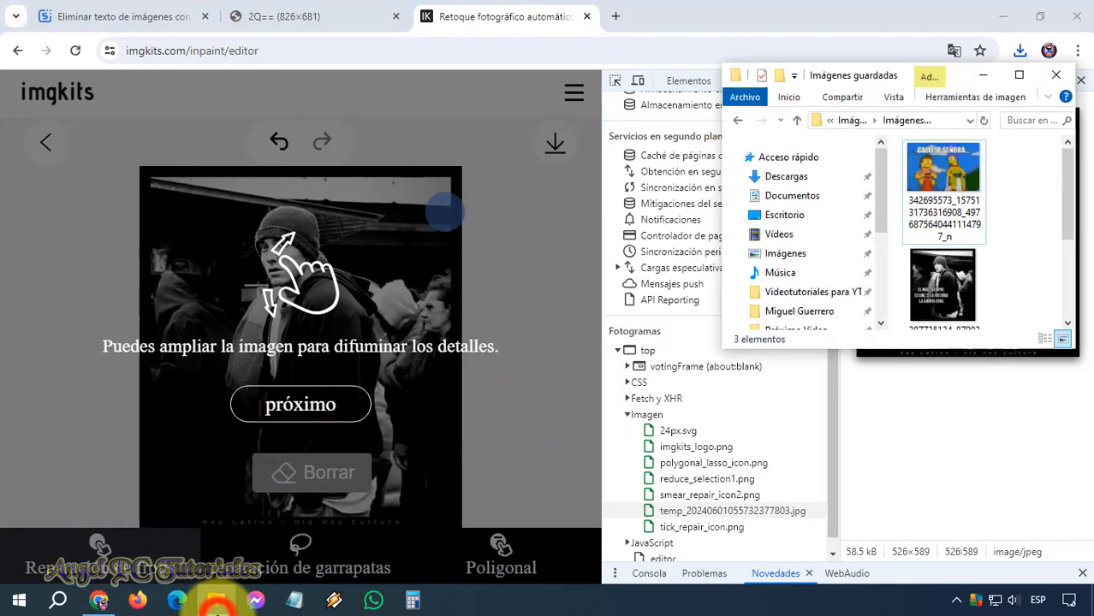
pyautogui.click(1019, 75)
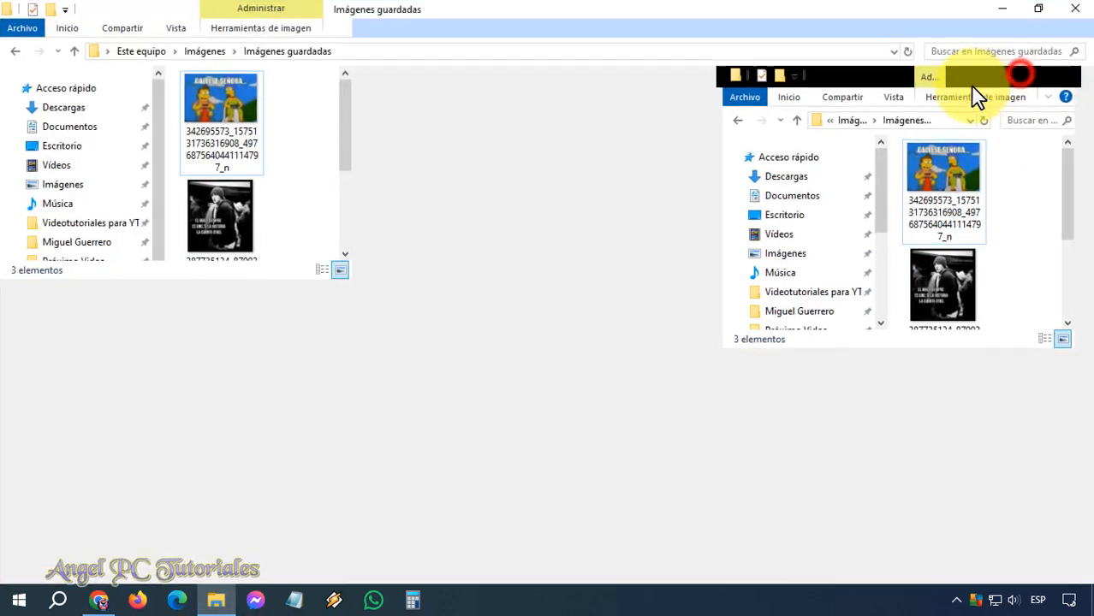
pyautogui.click(84, 117)
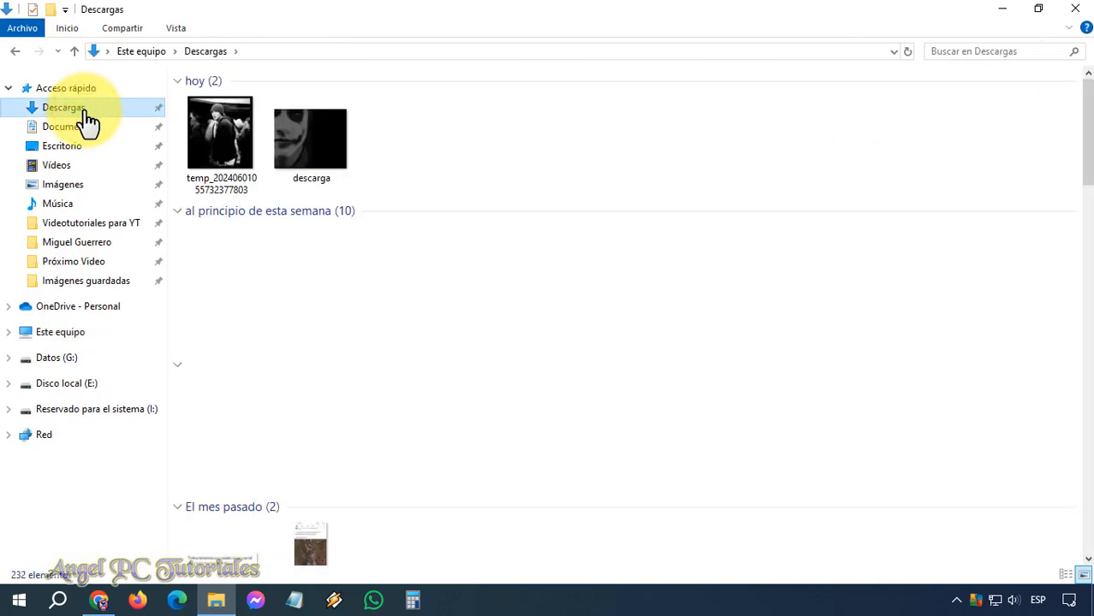
pyautogui.click(219, 154)
pyautogui.doubleClick(218, 148)
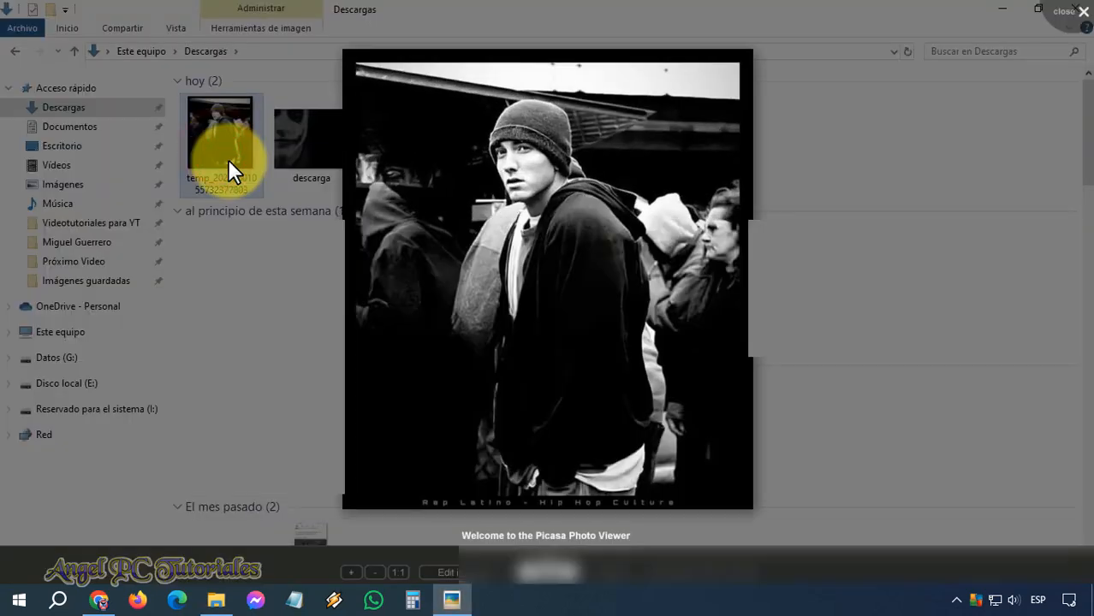
pyautogui.scroll(1, 616, 360)
pyautogui.scroll(-1, 616, 359)
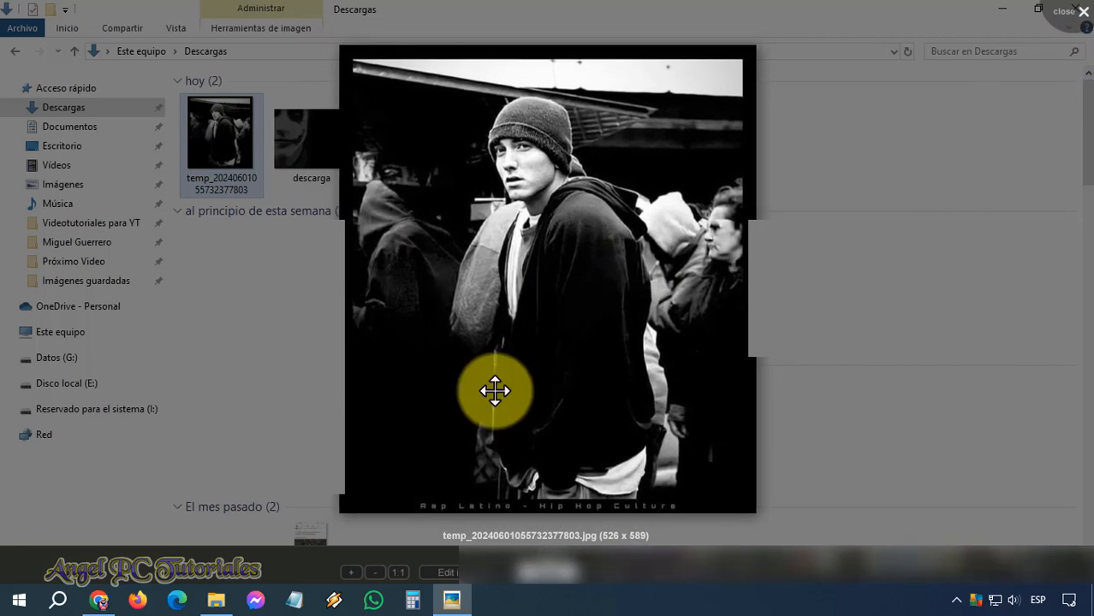